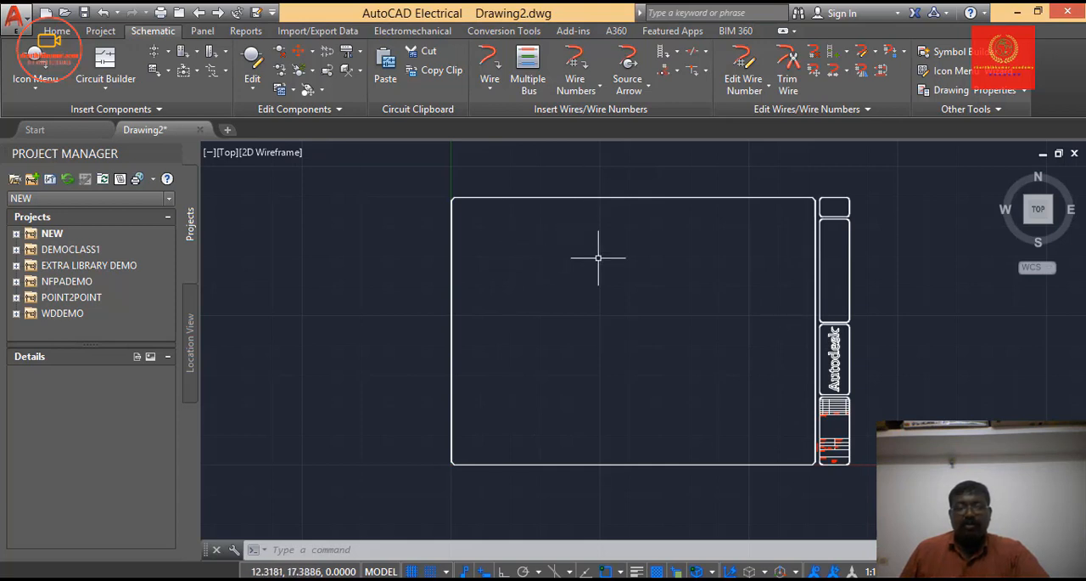
Bring the upper-left corner of the drawing frame into close view as the working area.
scroll(598, 265, "up", 2)
scroll(600, 264, "up", 2)
right_click(526, 231)
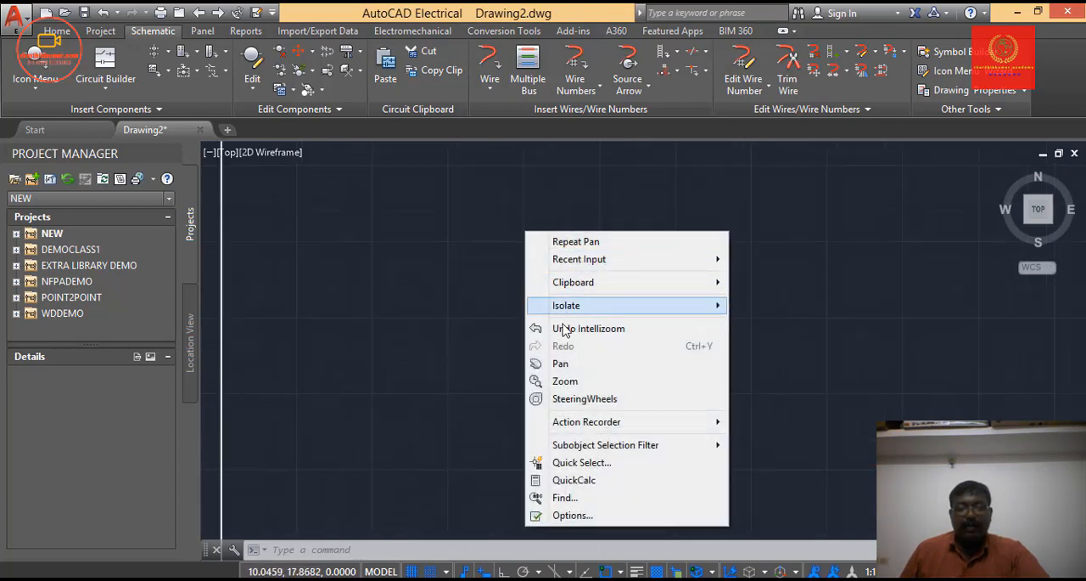
left_click(562, 364)
mouse_move(565, 356)
left_mouse_down()
mouse_move(694, 351)
mouse_move(509, 382)
mouse_move(642, 380)
mouse_move(813, 457)
mouse_move(776, 483)
mouse_move(766, 402)
mouse_move(715, 361)
left_mouse_up()
left_click_drag(434, 185, 567, 263)
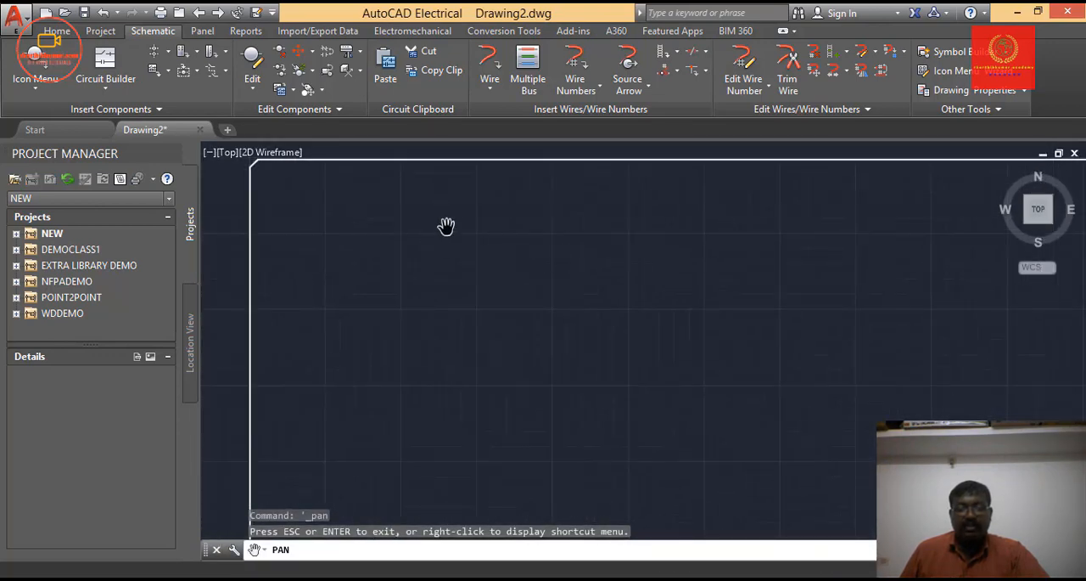
scroll(408, 261, "up", 2)
mouse_move(408, 261)
left_mouse_down()
mouse_move(597, 372)
mouse_move(590, 361)
left_mouse_up()
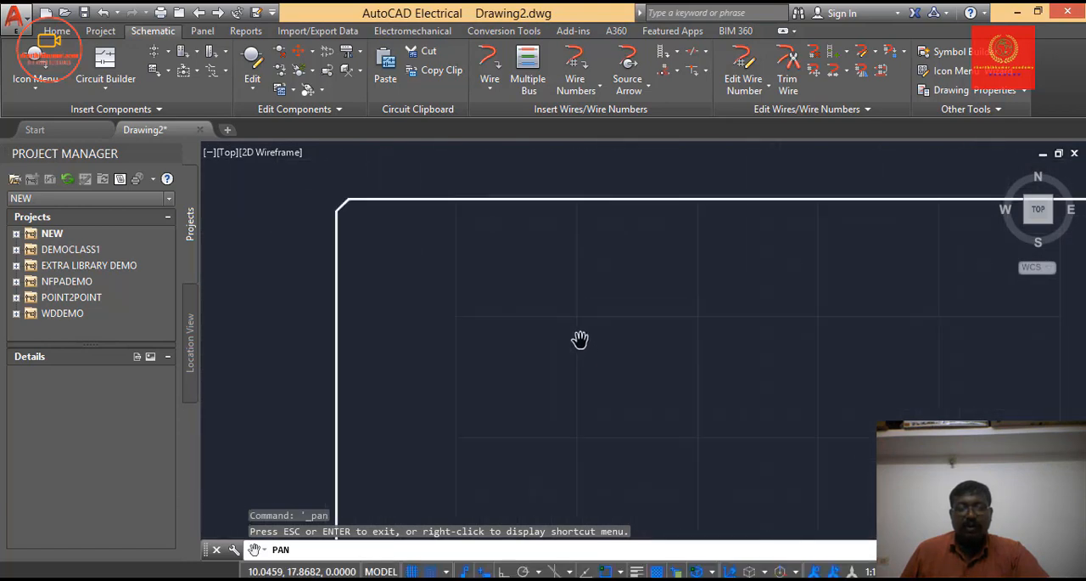
mouse_move(689, 337)
left_mouse_down()
mouse_move(521, 313)
mouse_move(538, 320)
mouse_move(555, 273)
mouse_move(577, 308)
mouse_move(571, 275)
mouse_move(565, 292)
left_mouse_up()
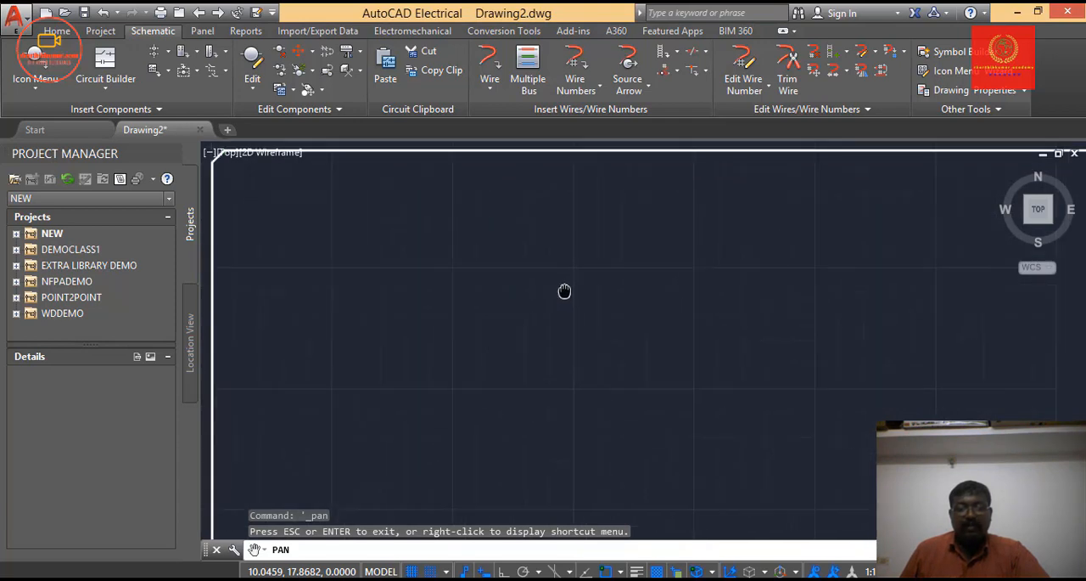
right_click(509, 204)
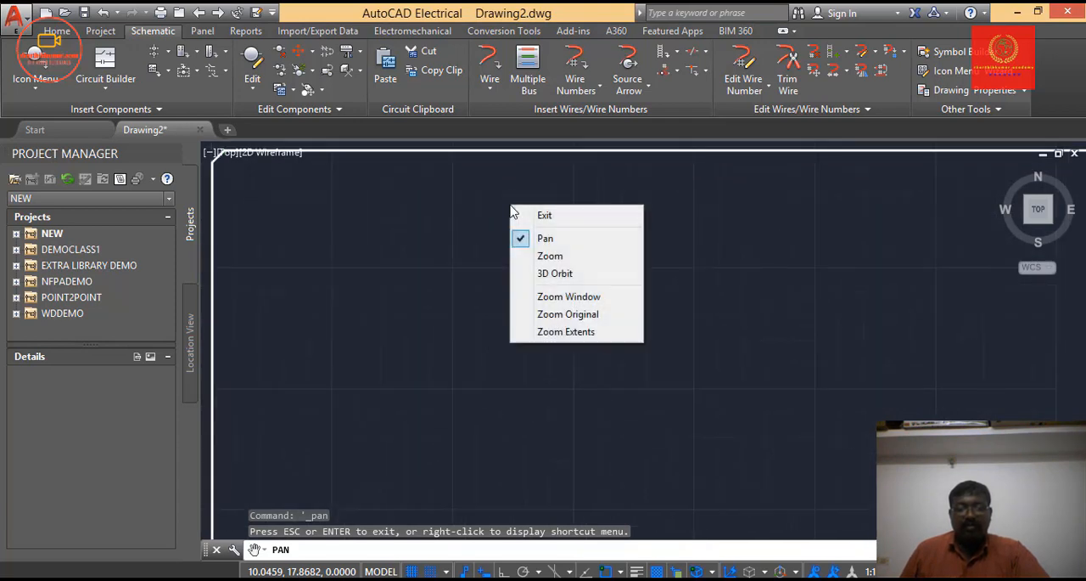
left_click(543, 215)
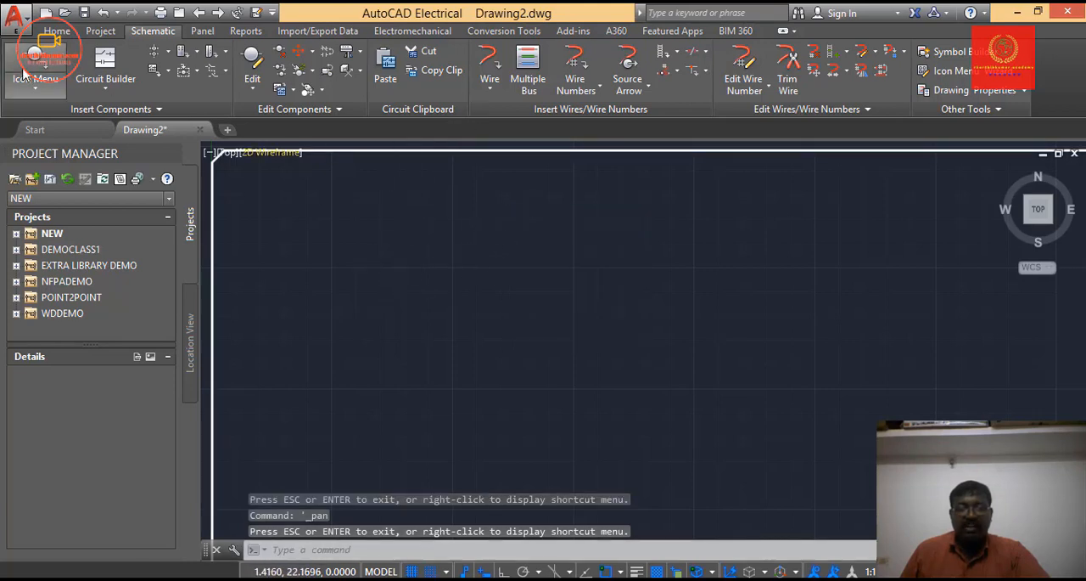
Draw a horizontal wire from (2.5, 21) to (7.5, 21) near the top of the frame.
left_click(55, 32)
left_click(153, 31)
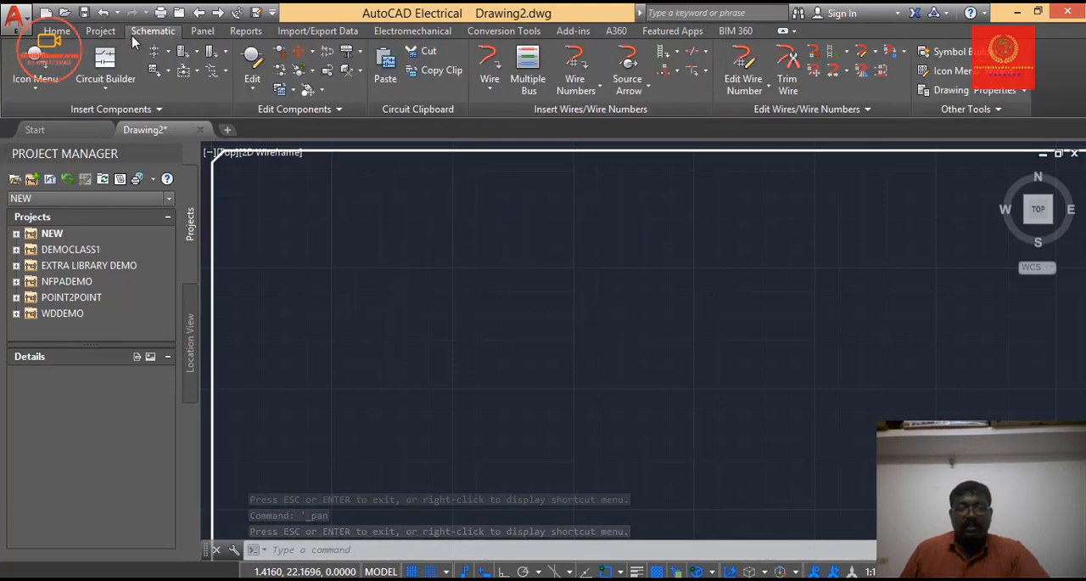
left_click(490, 89)
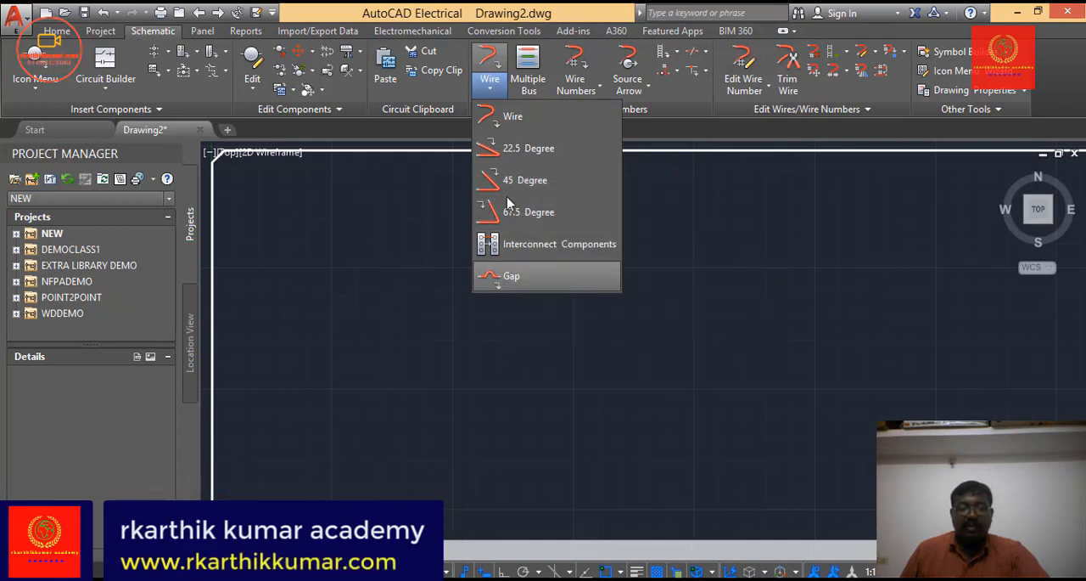
left_click(499, 115)
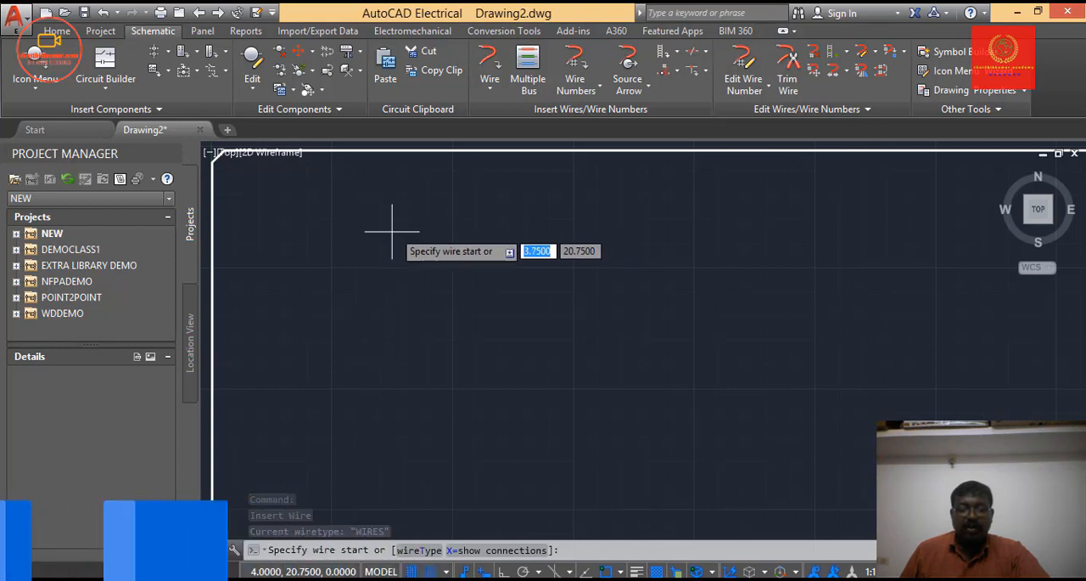
left_click(331, 218)
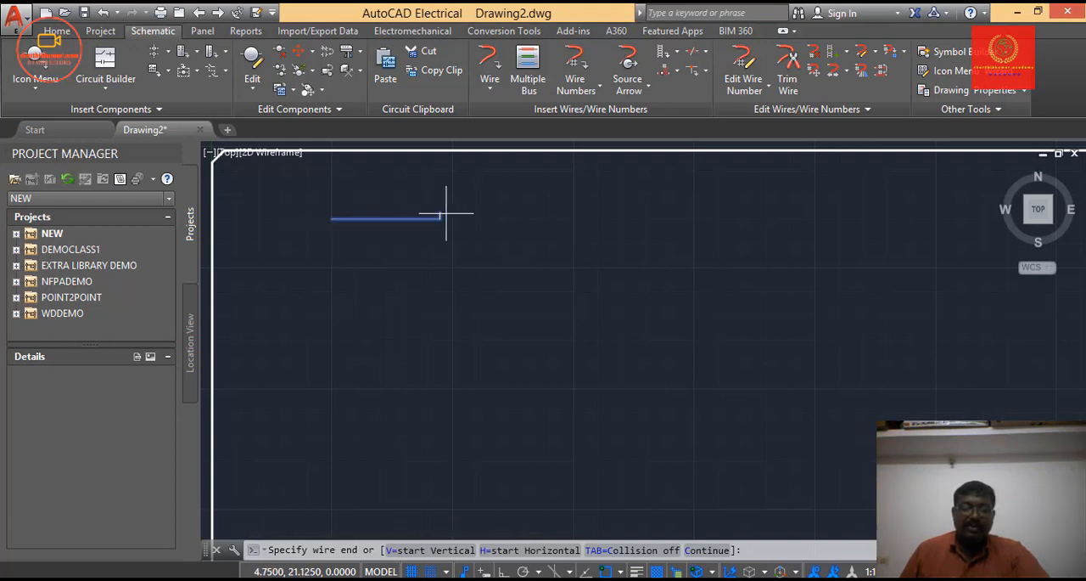
left_click(574, 219)
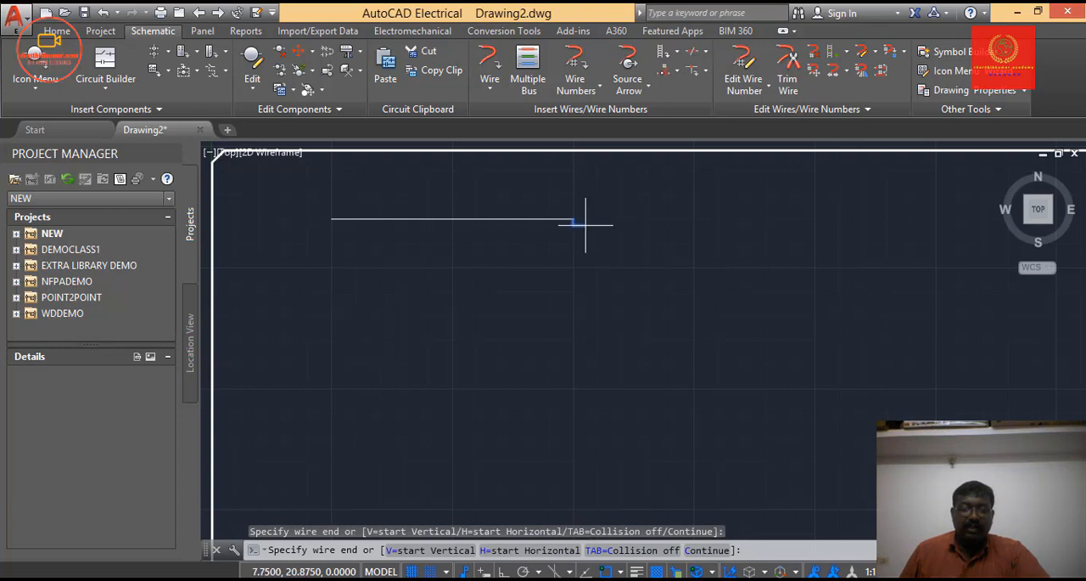
left_click(573, 218)
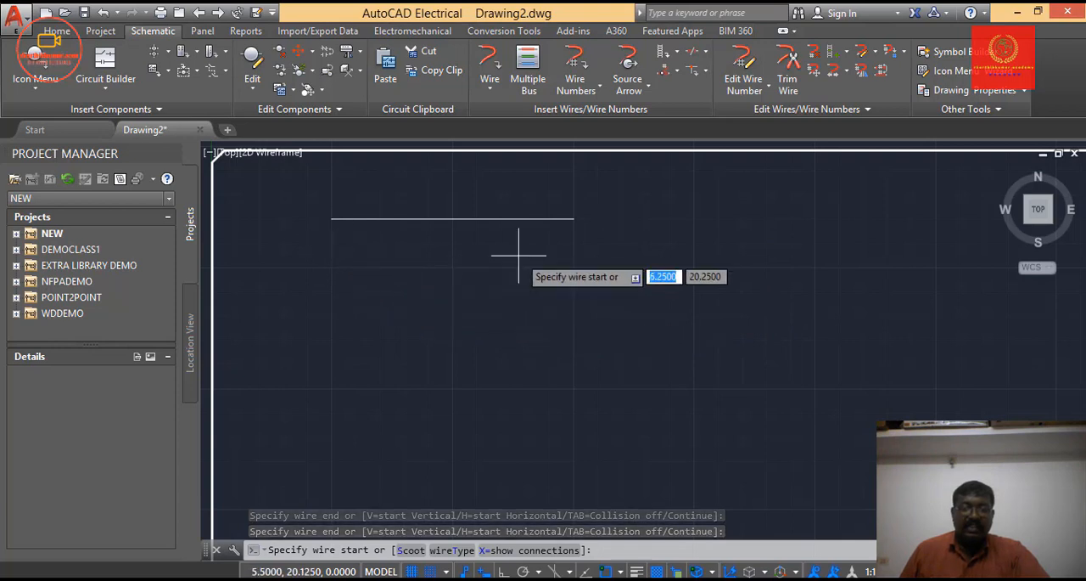
Draw a second horizontal wire from (2.5, 19.75) to (7.5, 19.75), parallel below the first one, and finish the Wire command.
left_click(331, 278)
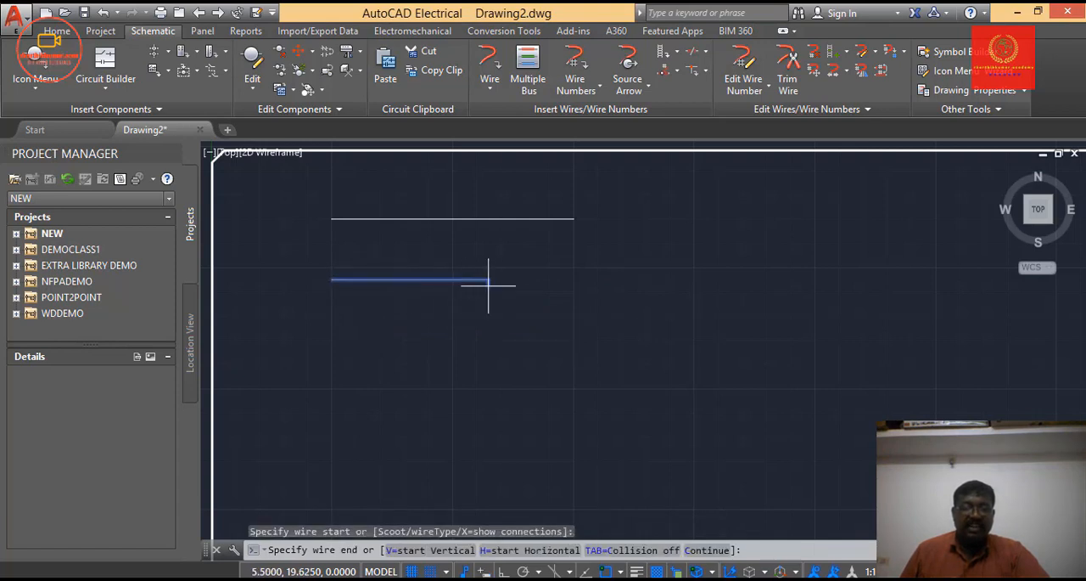
left_click(574, 279)
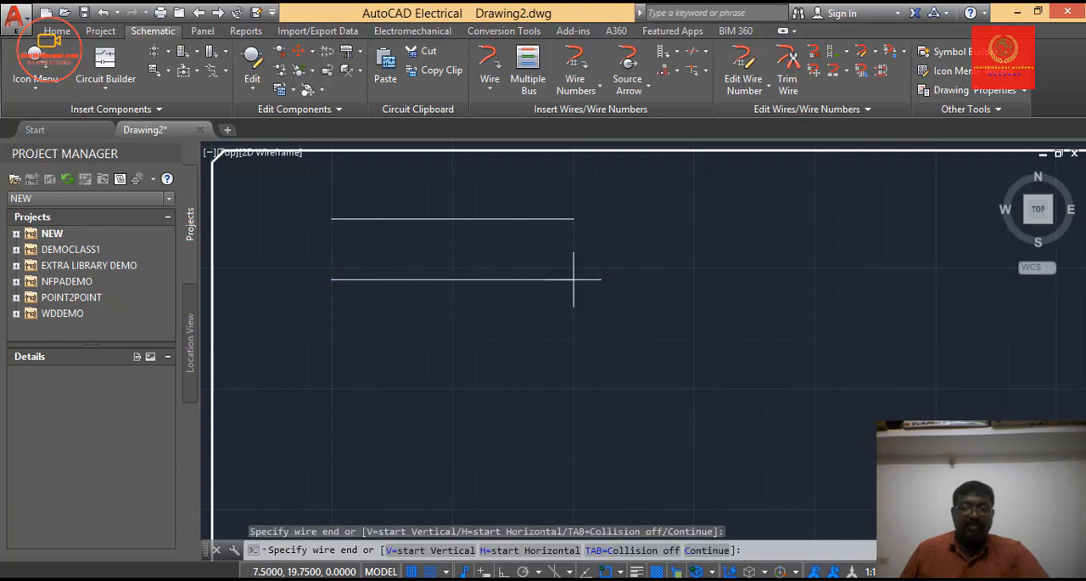
key("Return")
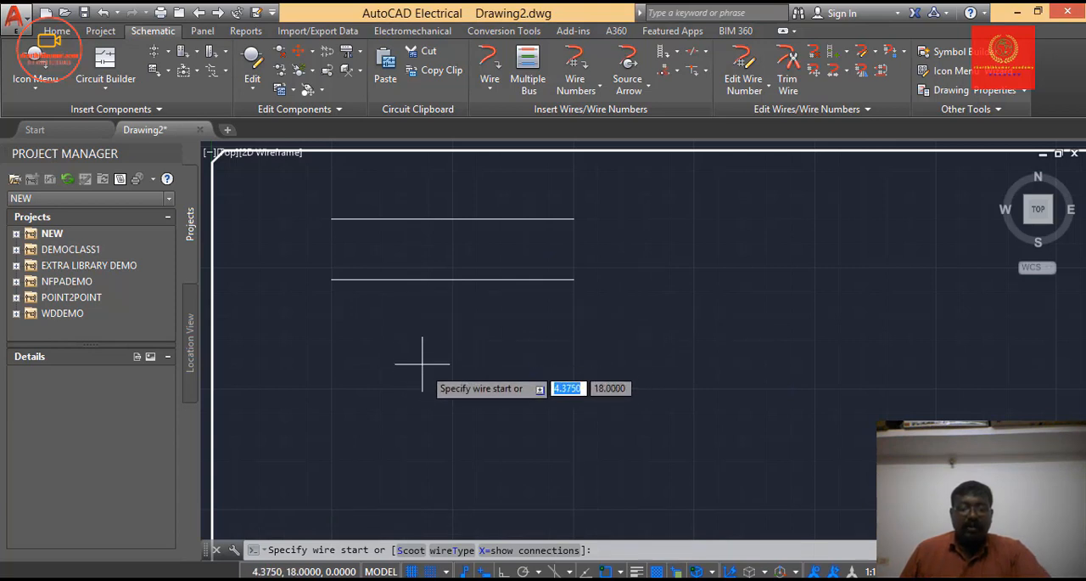
key("Escape")
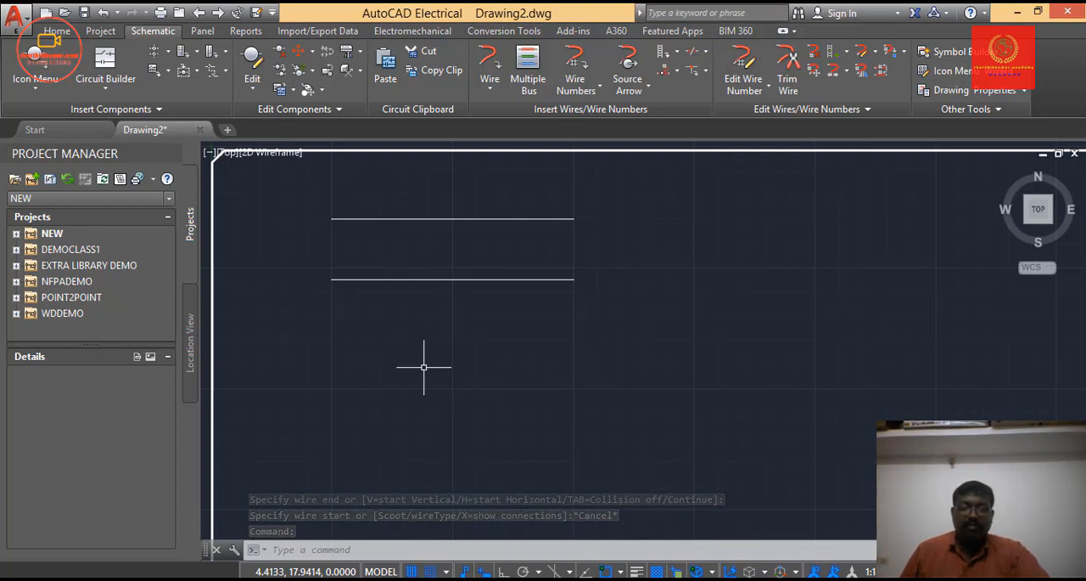
Draw a stepped wire starting at (2.5, 17.875) that climbs to the right, crosses the lower horizontal wire and connects to the upper one.
left_click(484, 85)
left_click(496, 119)
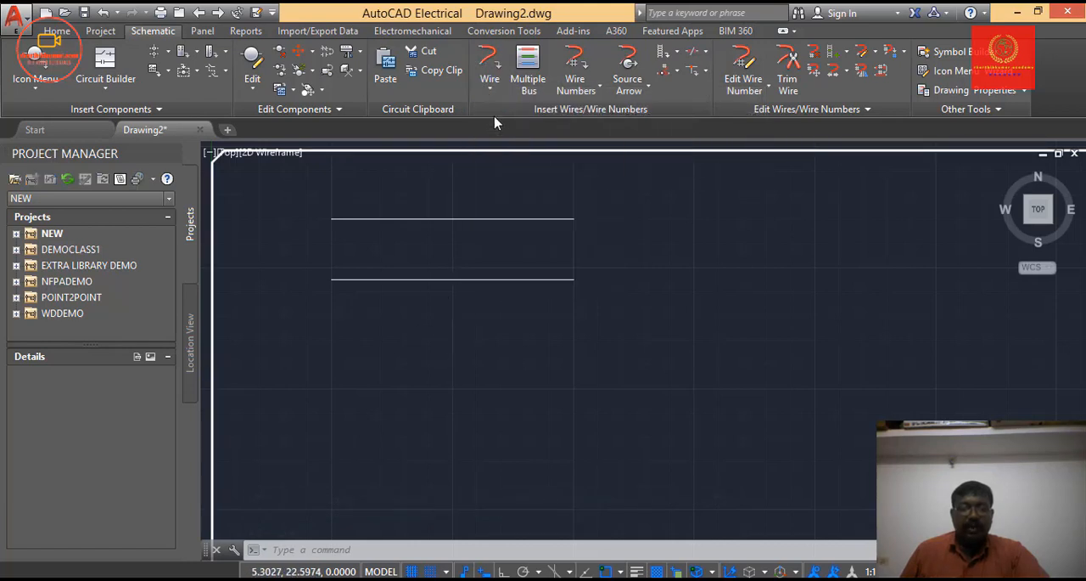
left_click(329, 369)
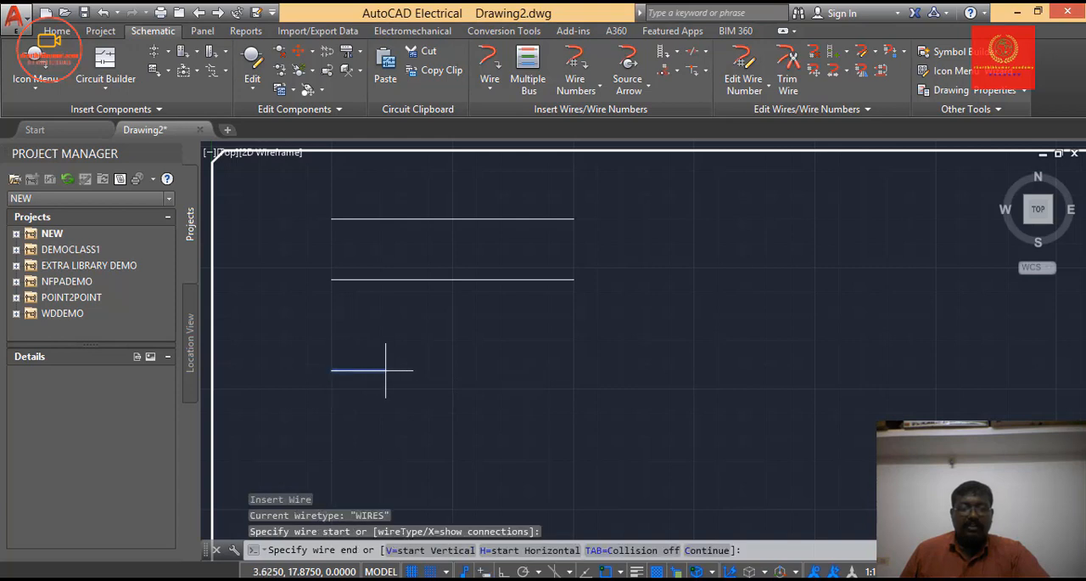
left_click(459, 319)
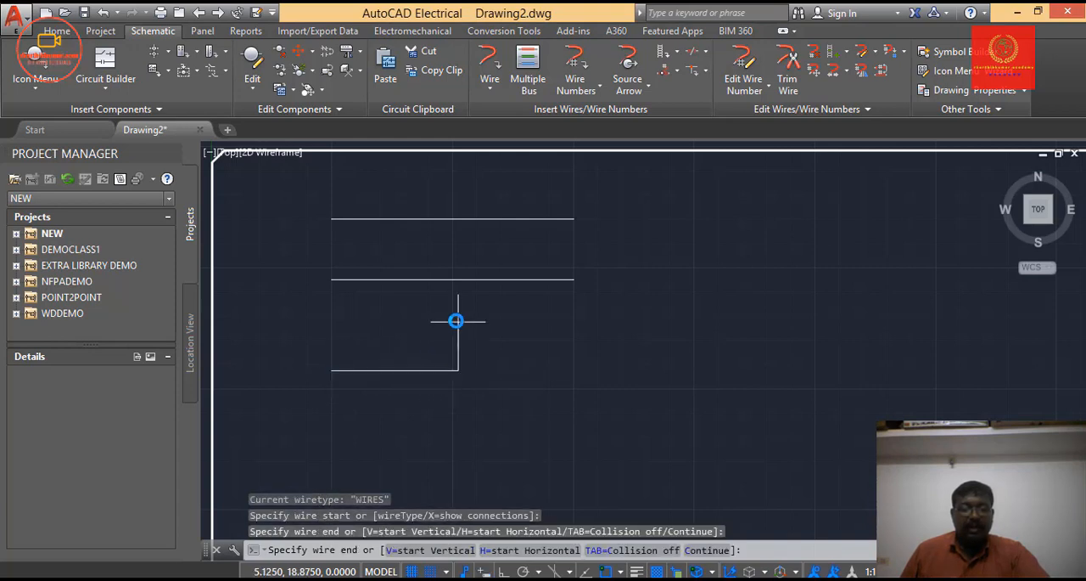
left_click(543, 322)
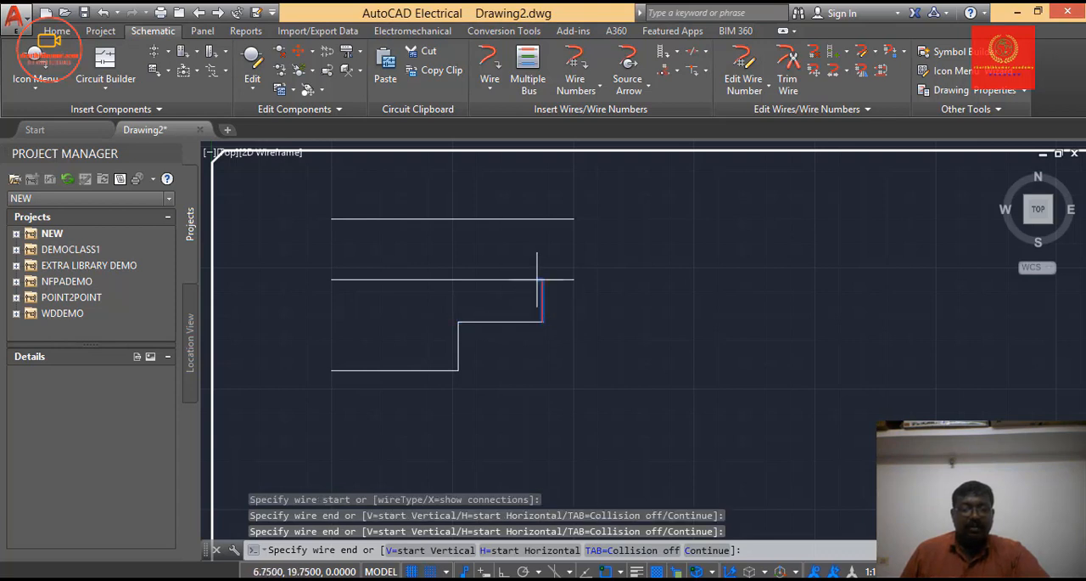
left_click(543, 248)
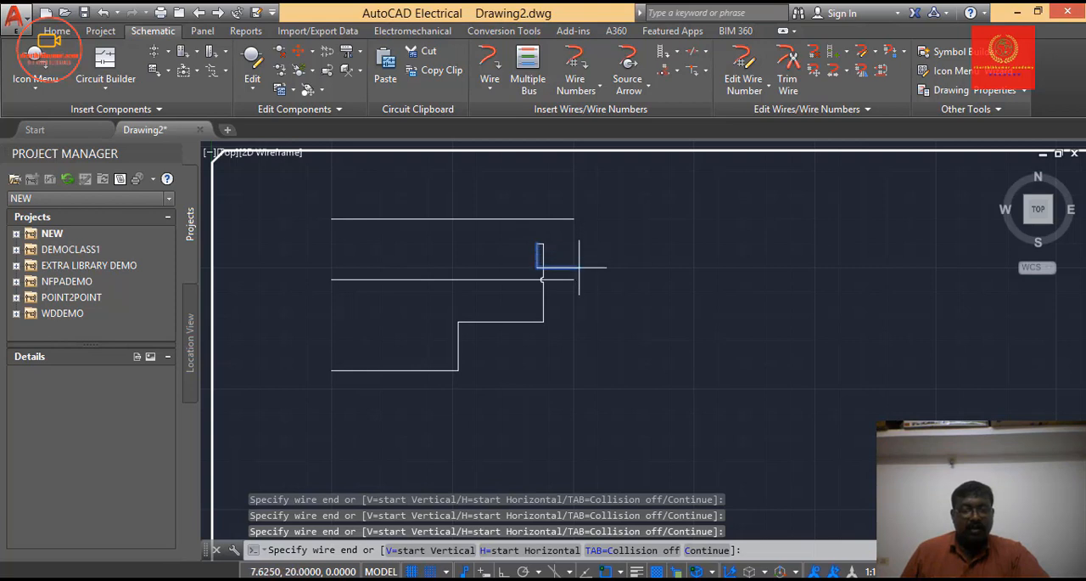
left_click(567, 221)
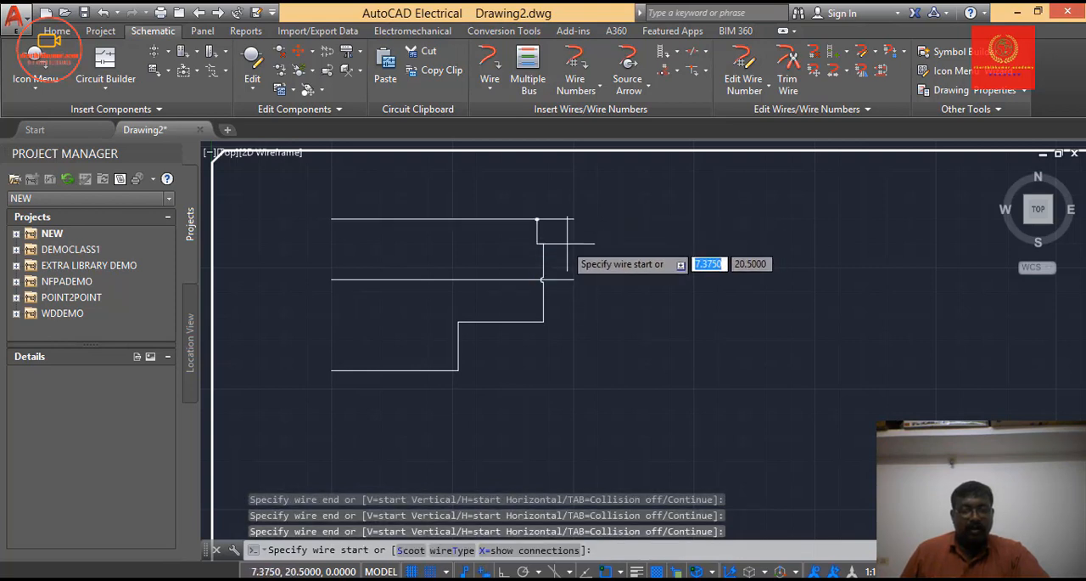
scroll(567, 238, "up", 4)
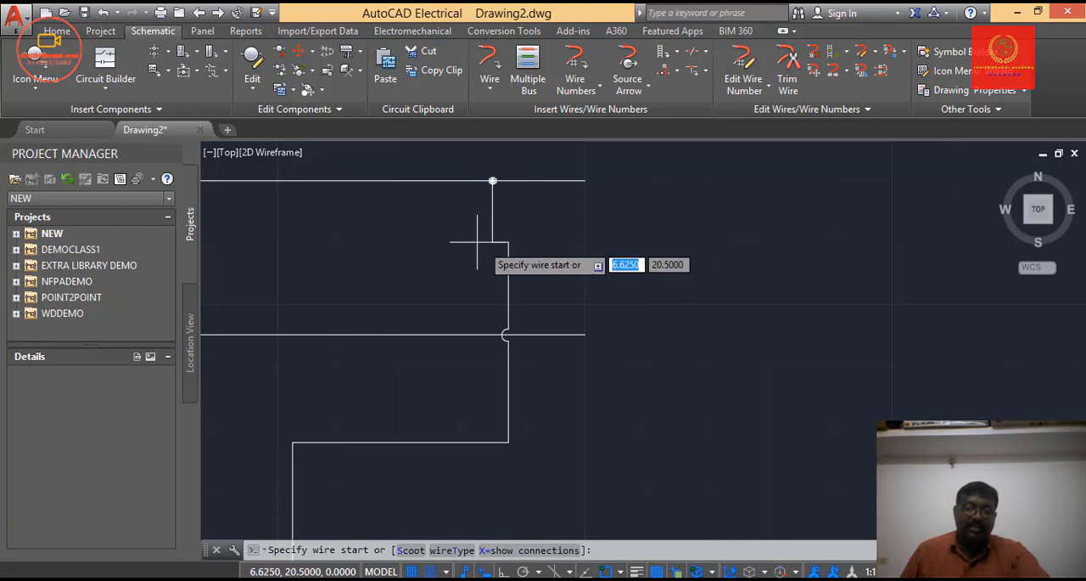
scroll(519, 287, "down", 2)
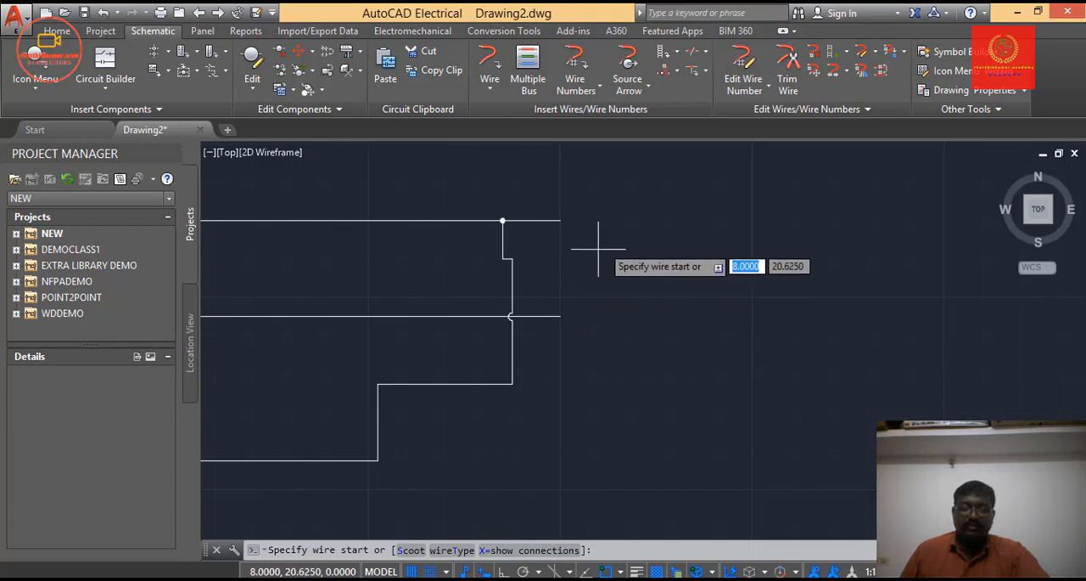
Restart the Wire command and open its wire type settings, moving the dialog clear of the screen's upper edge.
left_click(490, 90)
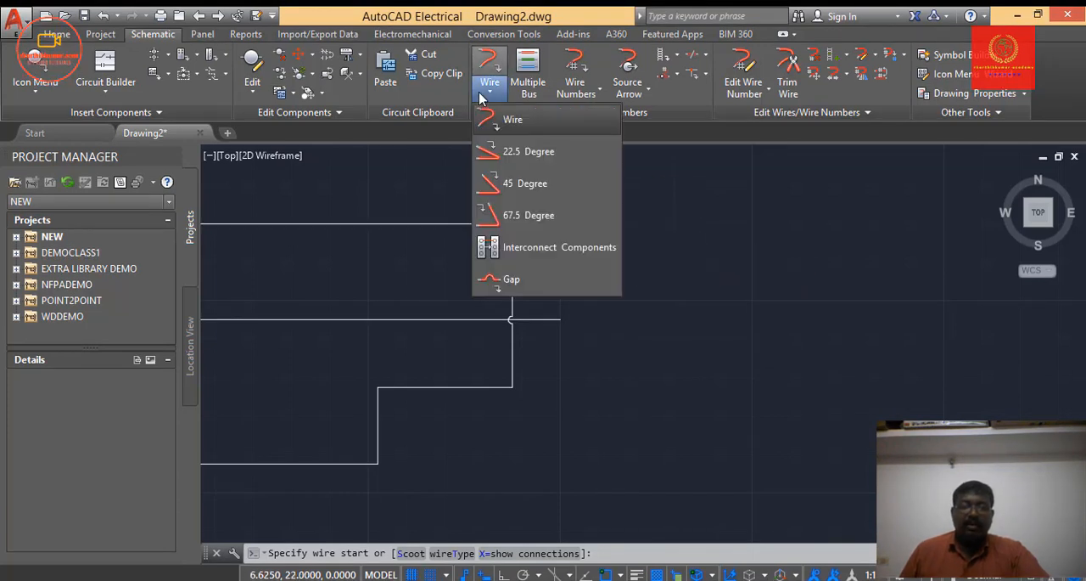
left_click(497, 120)
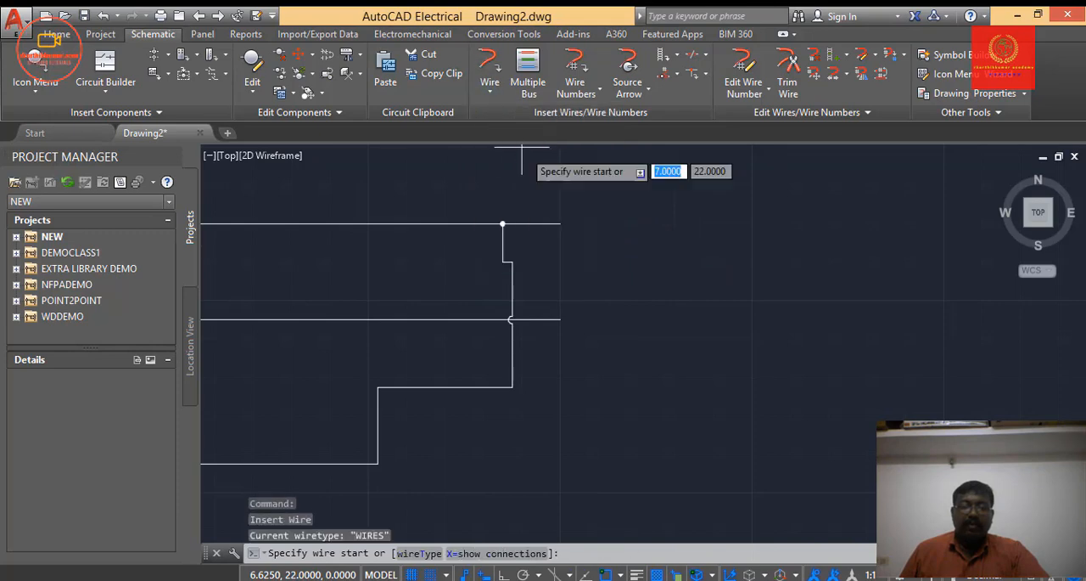
right_click(617, 252)
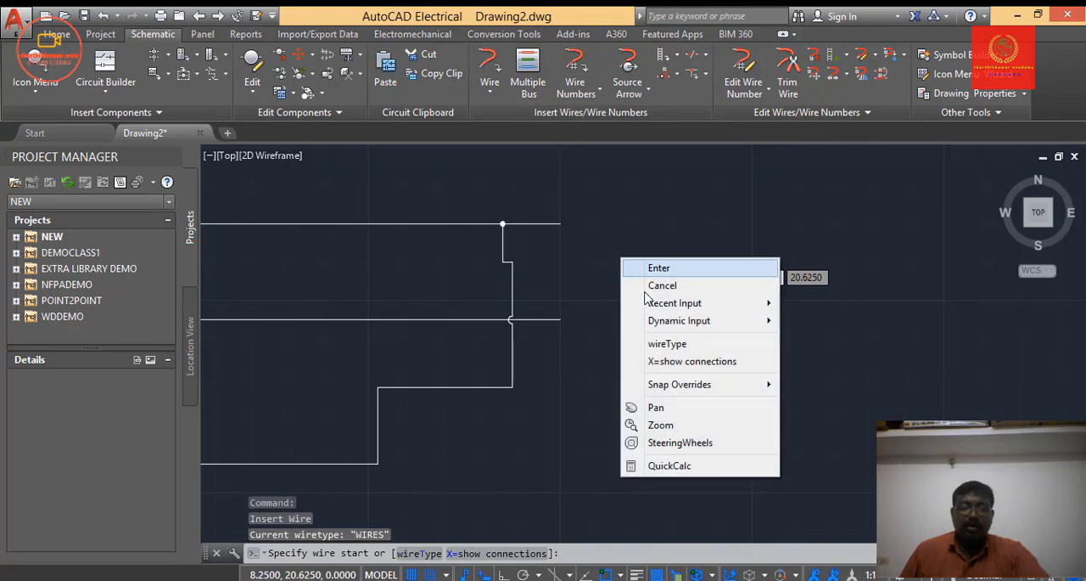
left_click(668, 348)
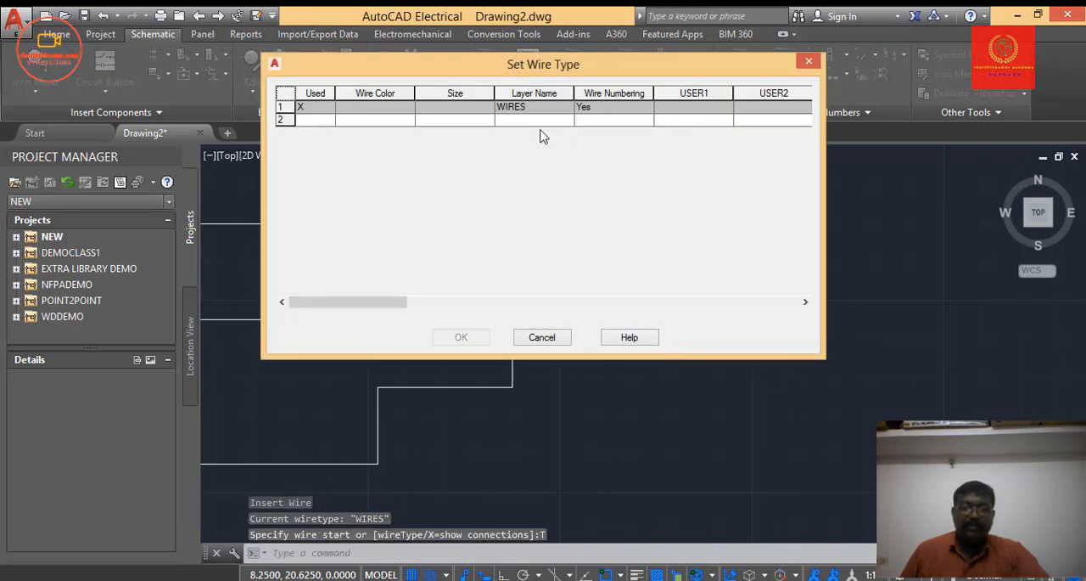
left_click_drag(540, 73, 556, 188)
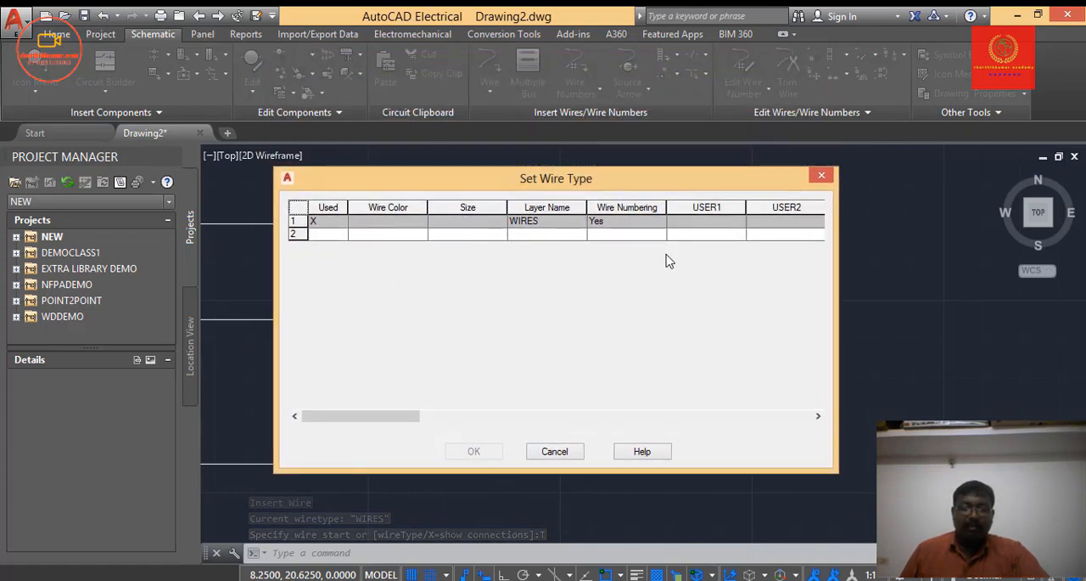
Examine the wire color, size and layer name cells of the existing WIRES row and the empty second row in the wire type table.
left_click(339, 242)
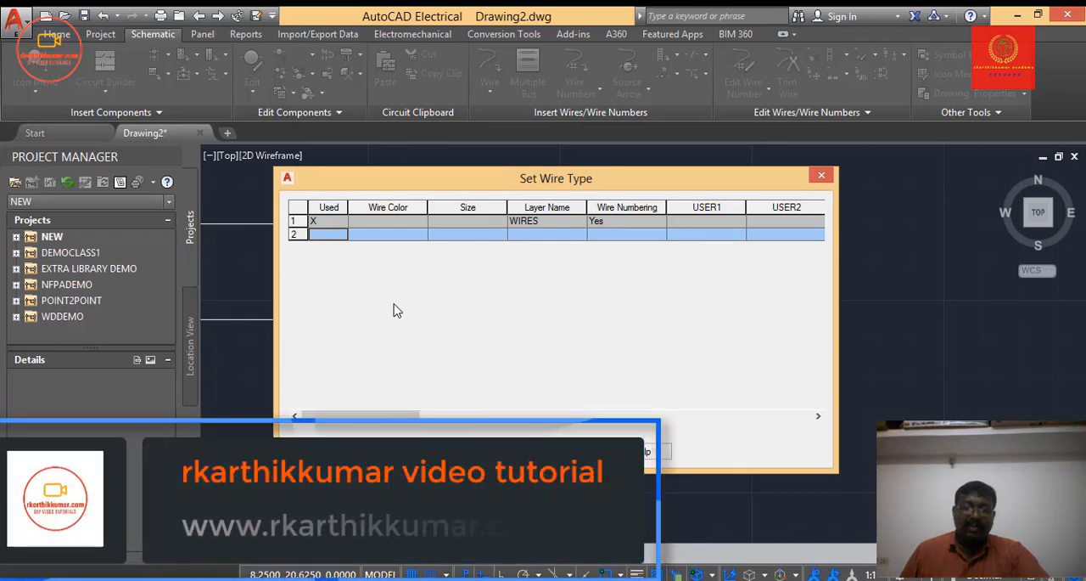
left_click(449, 222)
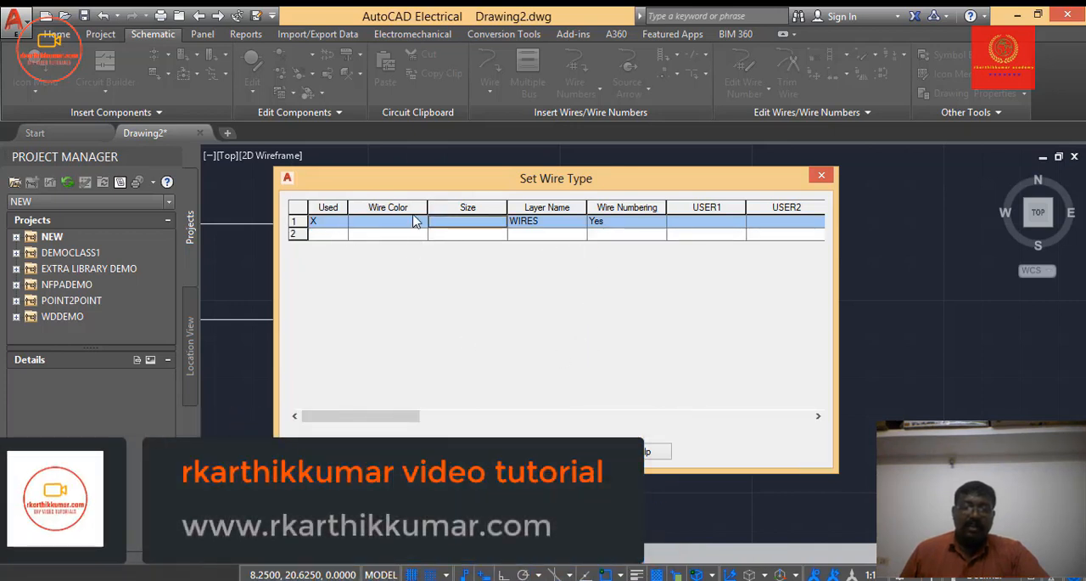
left_click(393, 222)
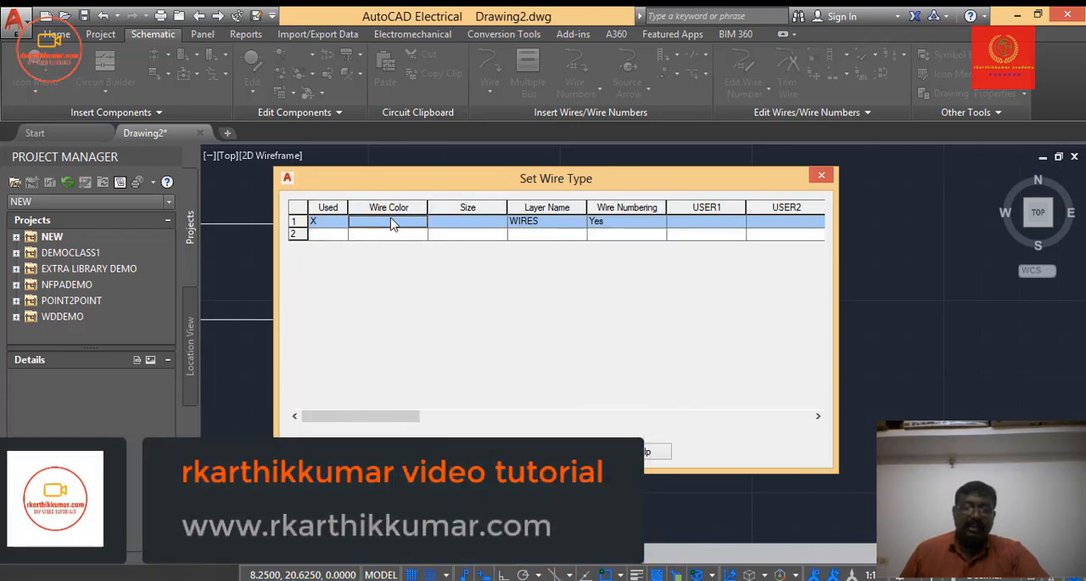
left_click(449, 223)
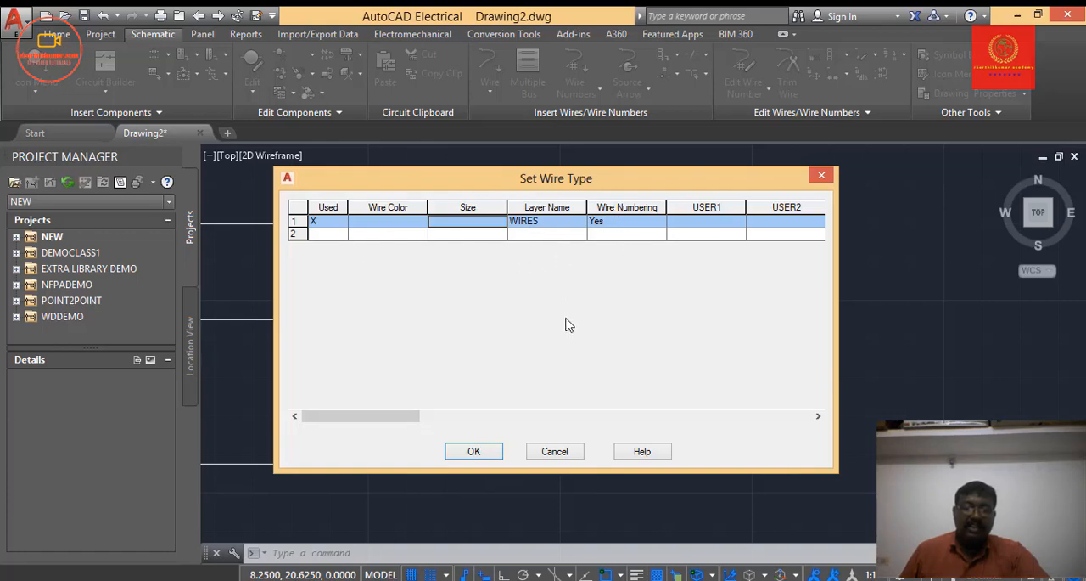
left_click(468, 233)
left_click(473, 220)
left_click(471, 230)
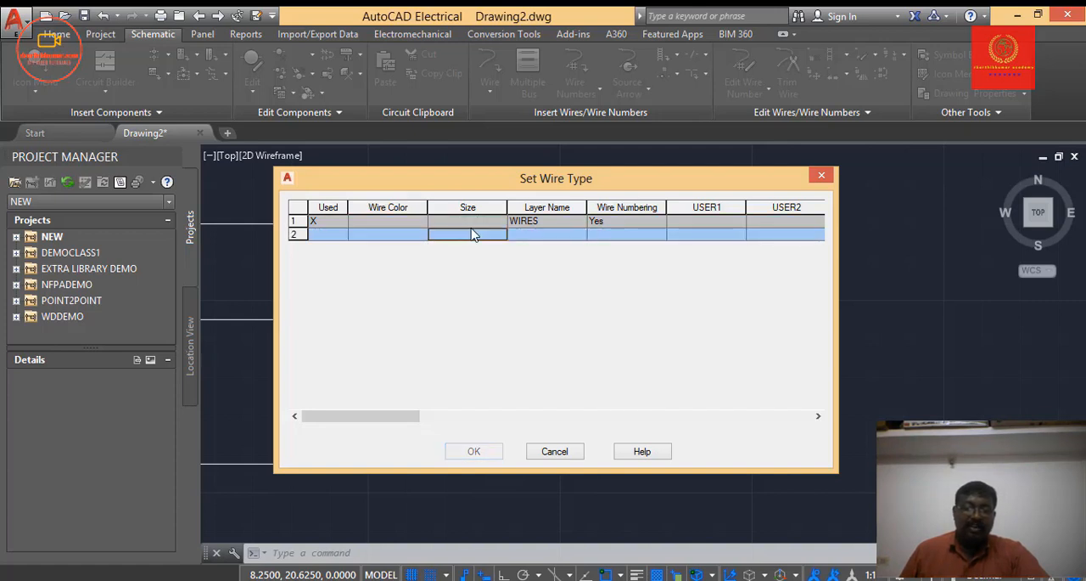
left_click(473, 221)
left_click(472, 232)
left_click(471, 223)
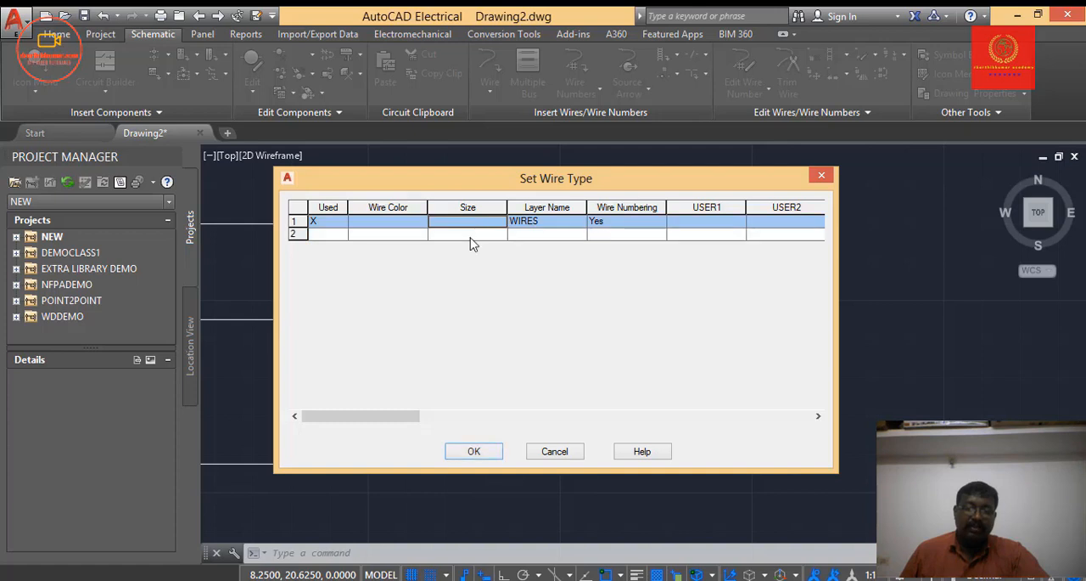
left_click(472, 234)
left_click(472, 234)
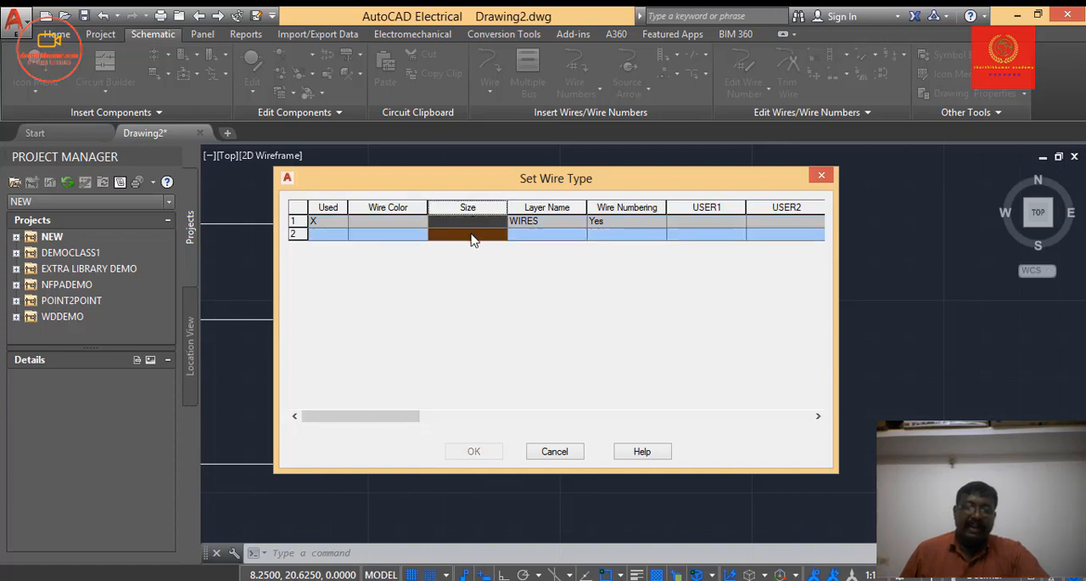
left_click(474, 235)
Select the WIRES layer row as the current wire type, move the dialog lower and accept the choice.
left_click(477, 222)
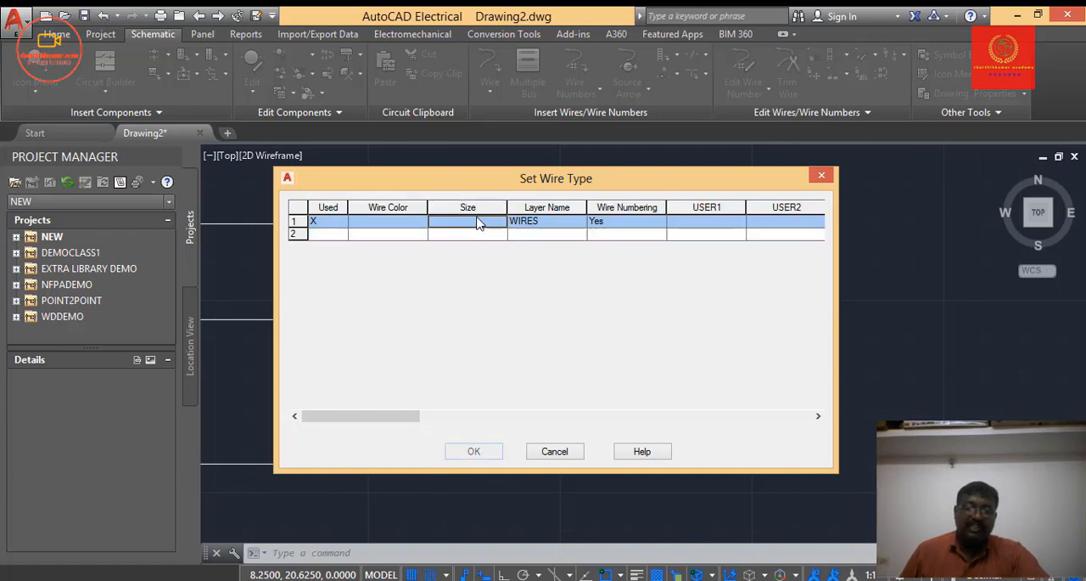
left_click_drag(489, 184, 489, 244)
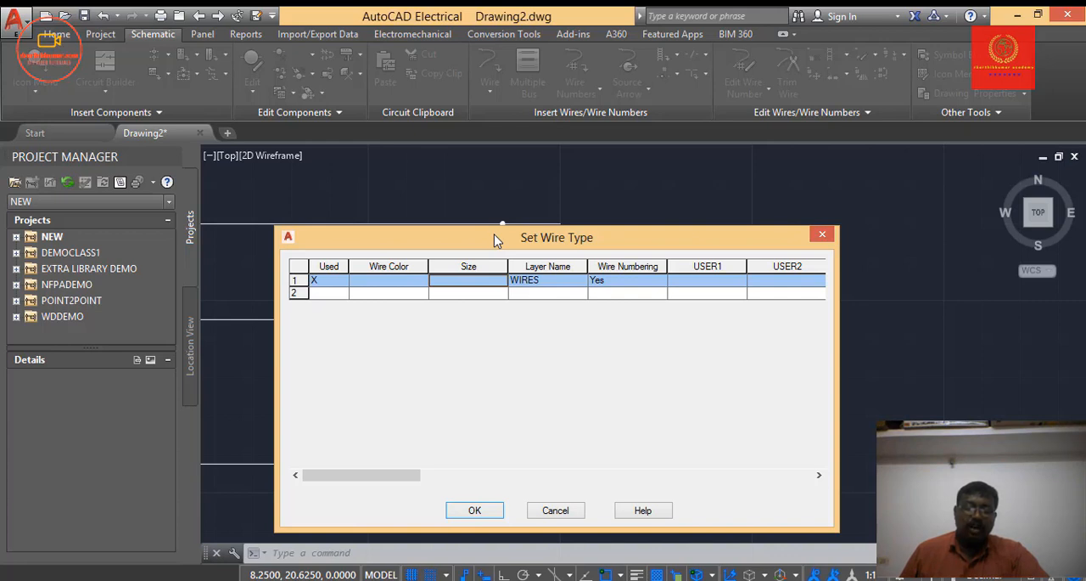
left_click(488, 514)
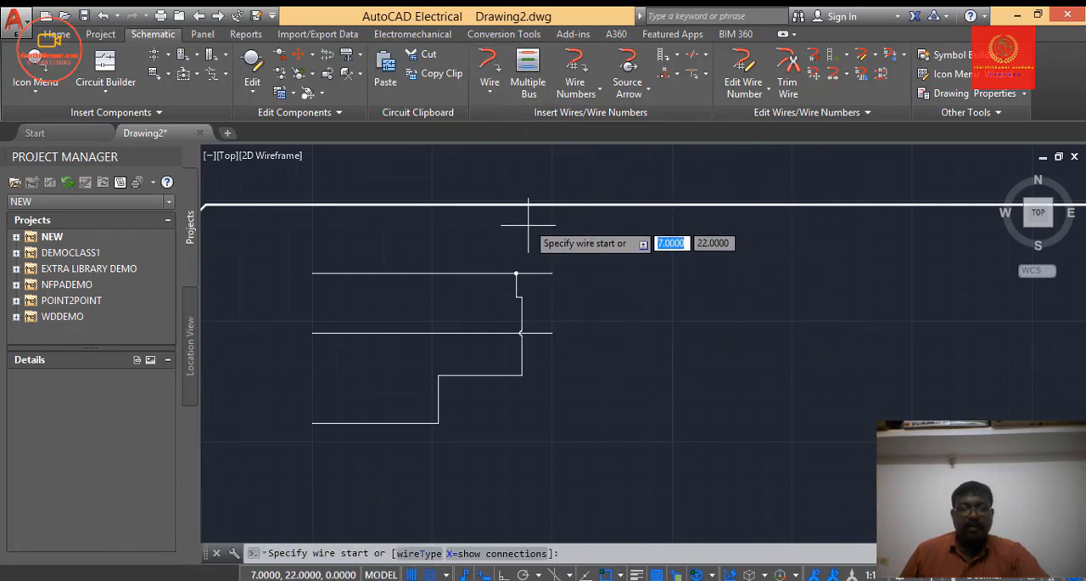
Draw a 22.5-degree wire from the upper horizontal wire's end at (7.5, 21), sloping down in two stages to (10.5, 19.625).
left_click(481, 88)
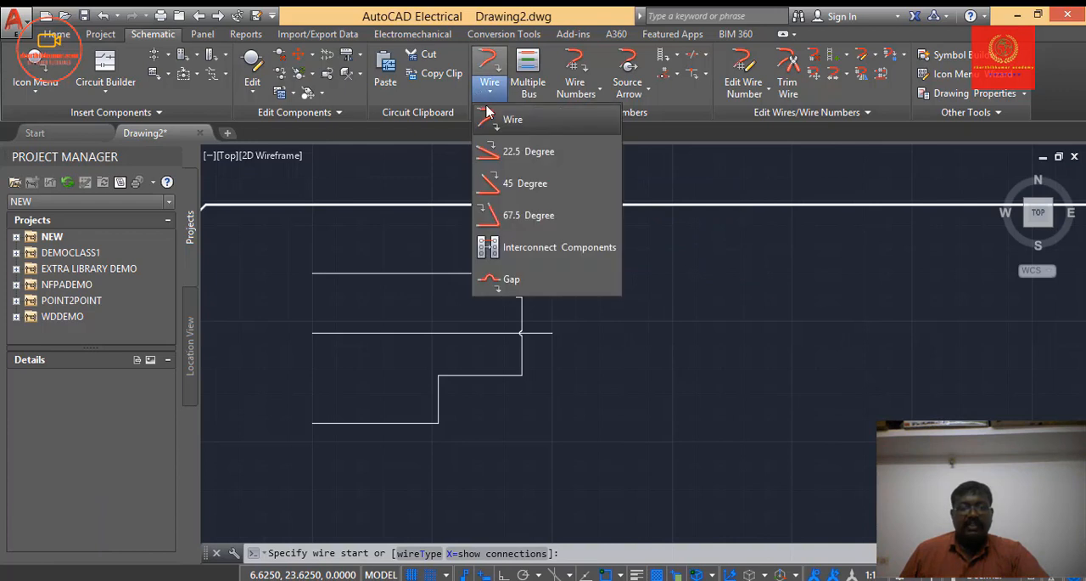
left_click(529, 154)
left_click(553, 274)
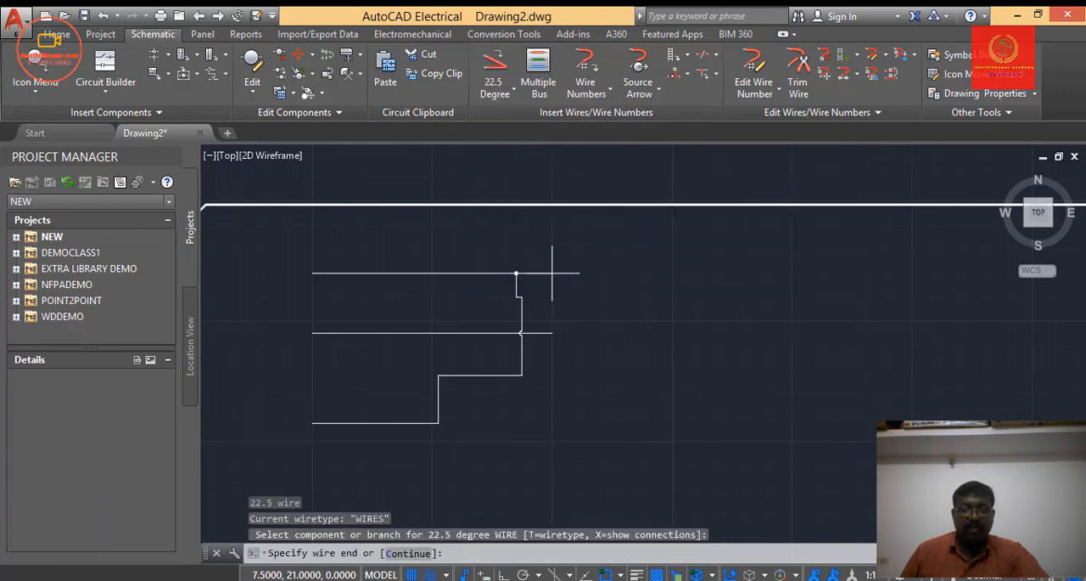
left_click(660, 319)
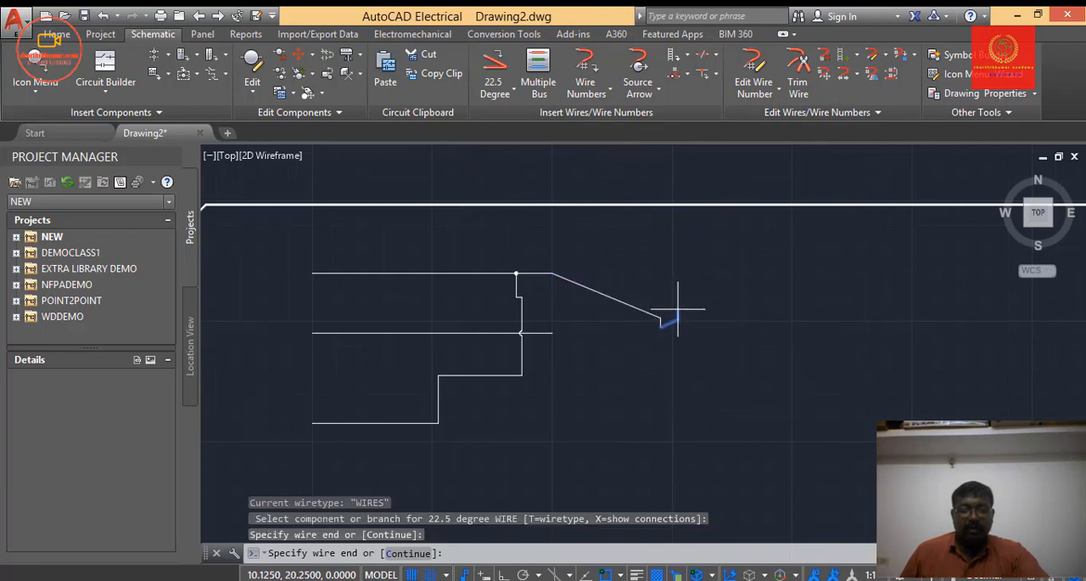
scroll(670, 309, "up", 2)
scroll(670, 309, "up", 2)
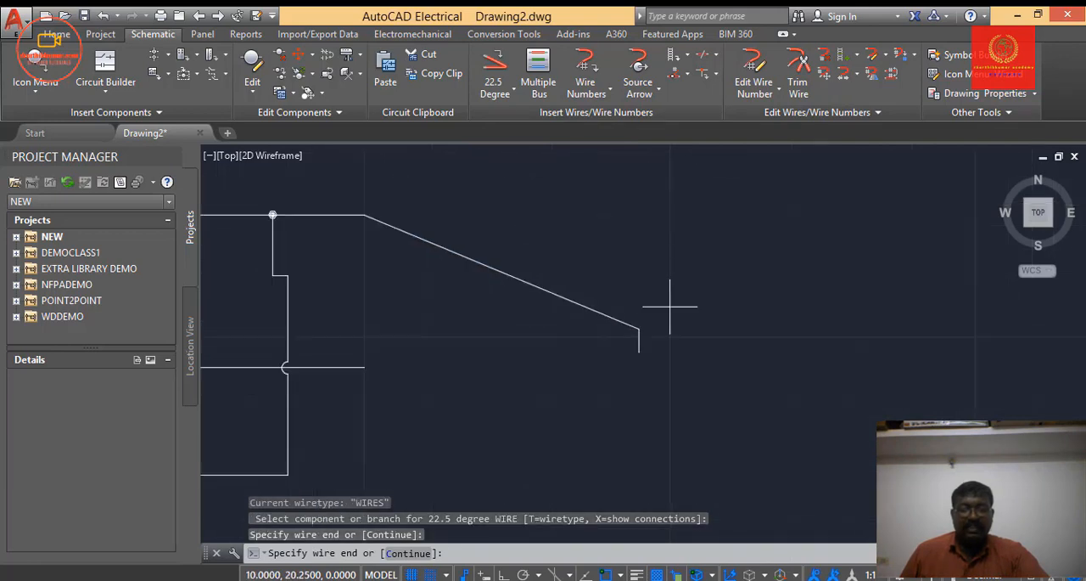
left_click(730, 383)
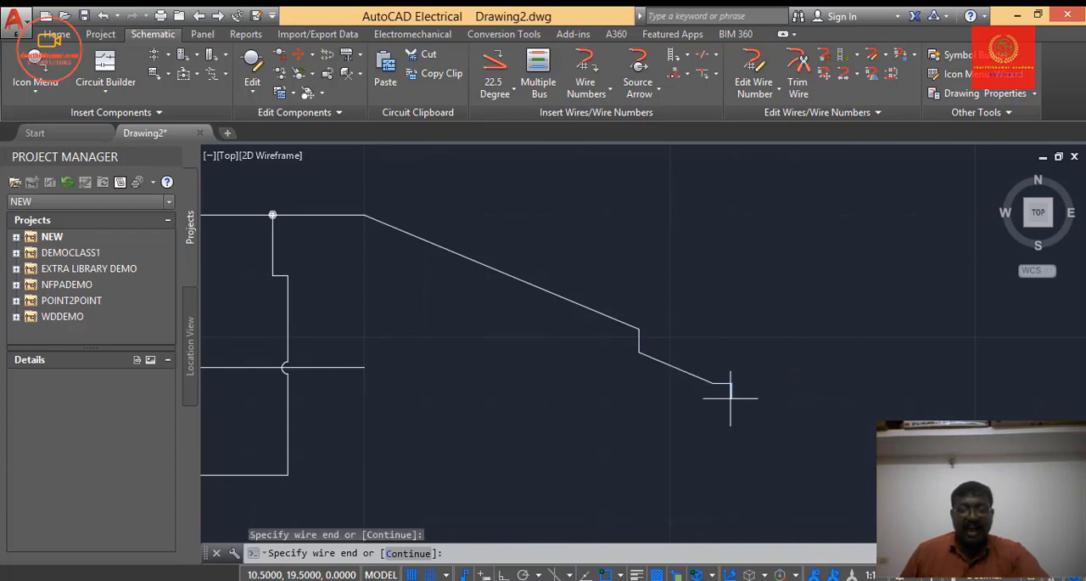
scroll(745, 395, "up", 4)
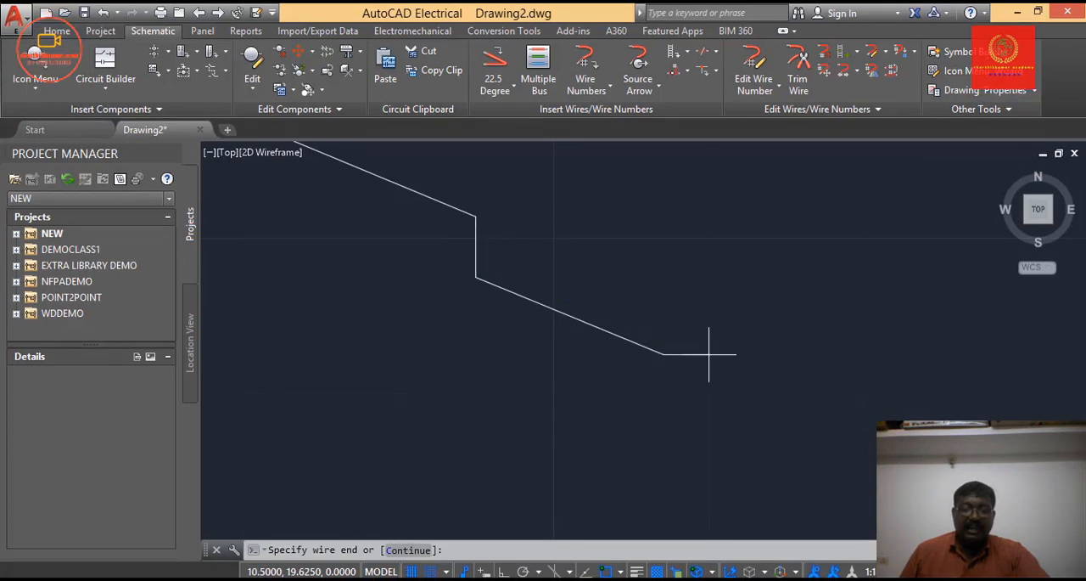
scroll(709, 353, "down", 4)
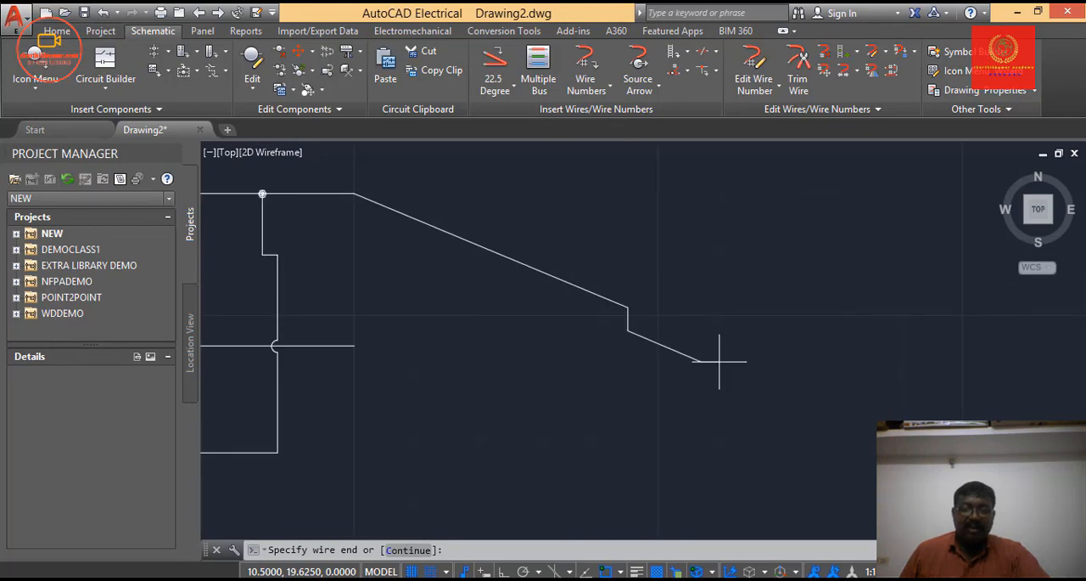
left_click(719, 360)
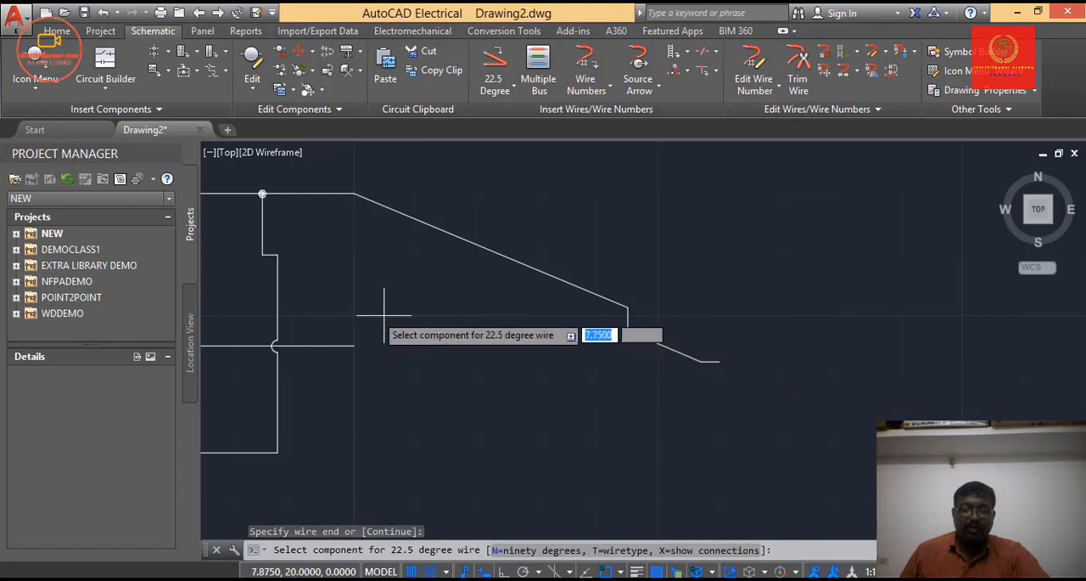
Draw a second 22.5-degree wire from the lower horizontal wire's end, stepping down to the right and ending about 0.5 lower.
left_click(354, 345)
left_click(611, 407)
Draw a 45-degree wire starting at (7, 20.875) with a short horizontal lead, then sloping down to end at (8, 20.5).
left_click(495, 85)
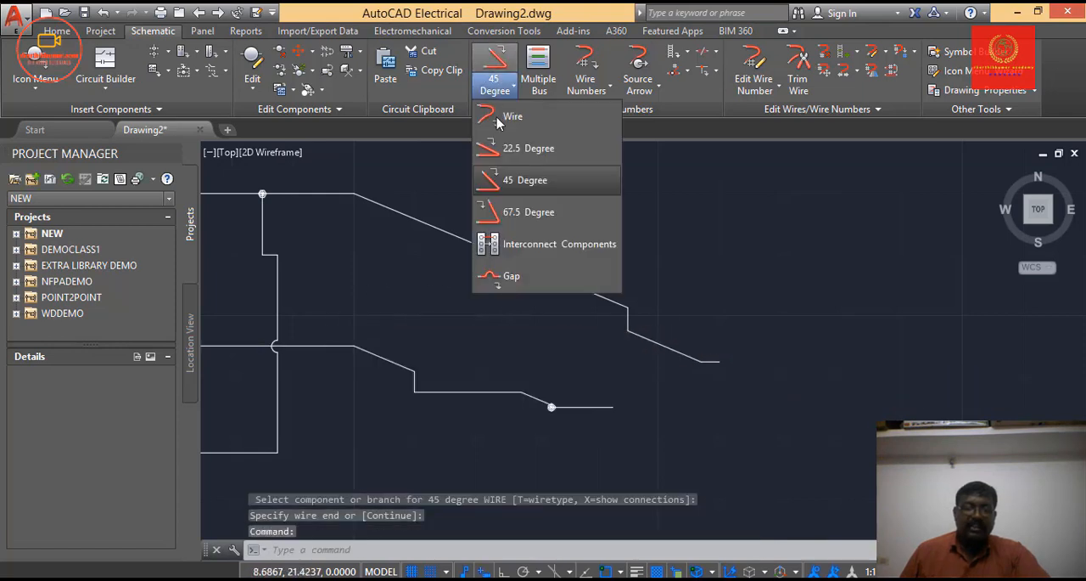
left_click(513, 187)
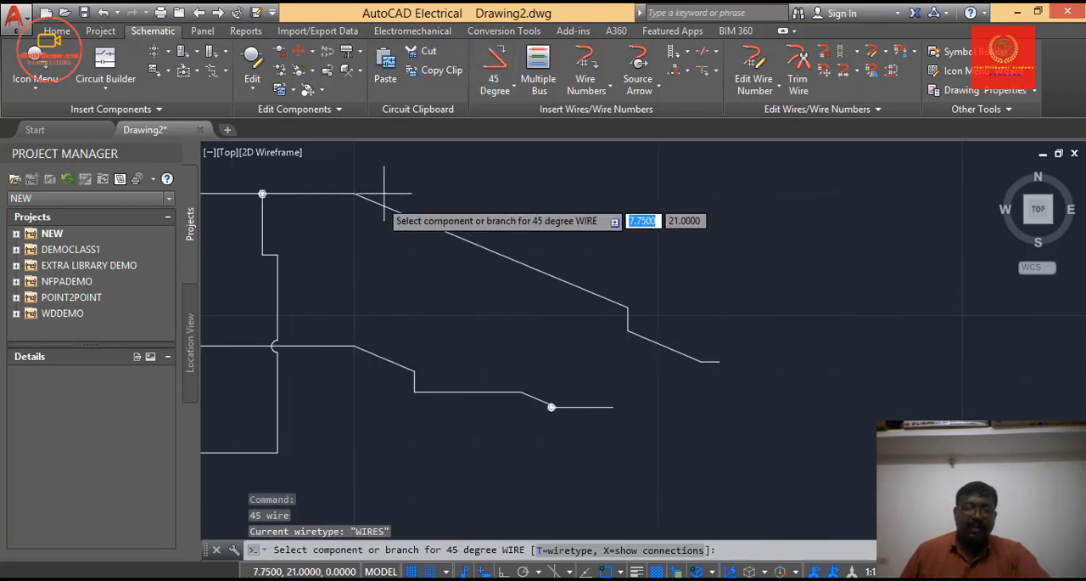
left_click(293, 197)
left_click(354, 208)
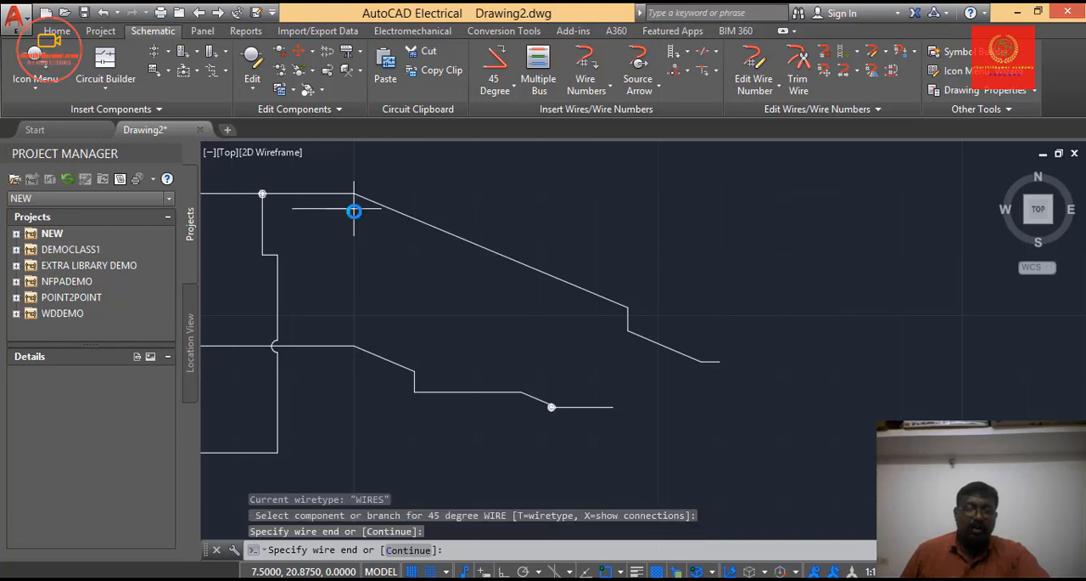
left_click(409, 249)
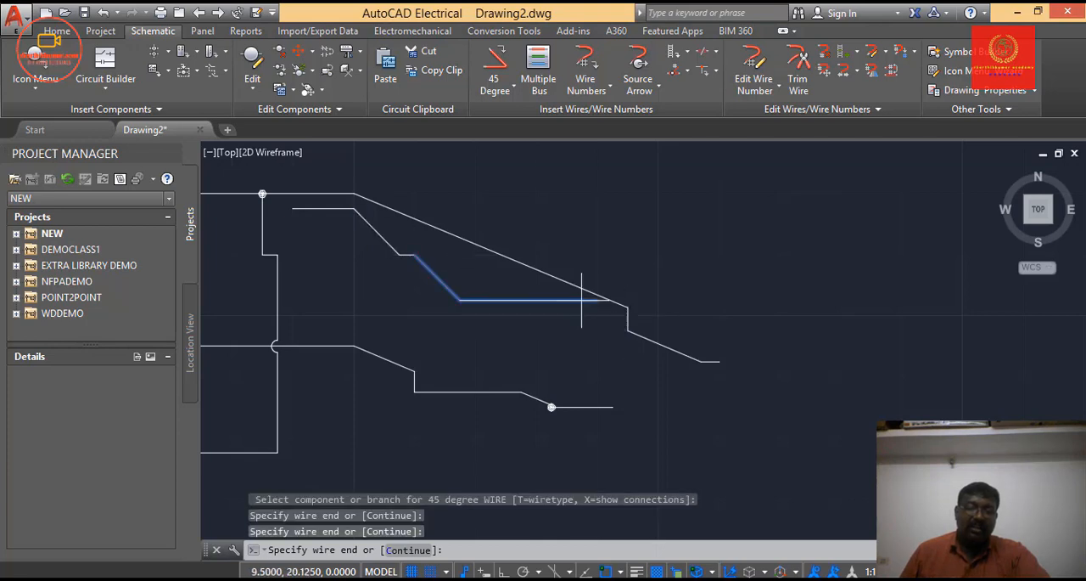
left_click(415, 255)
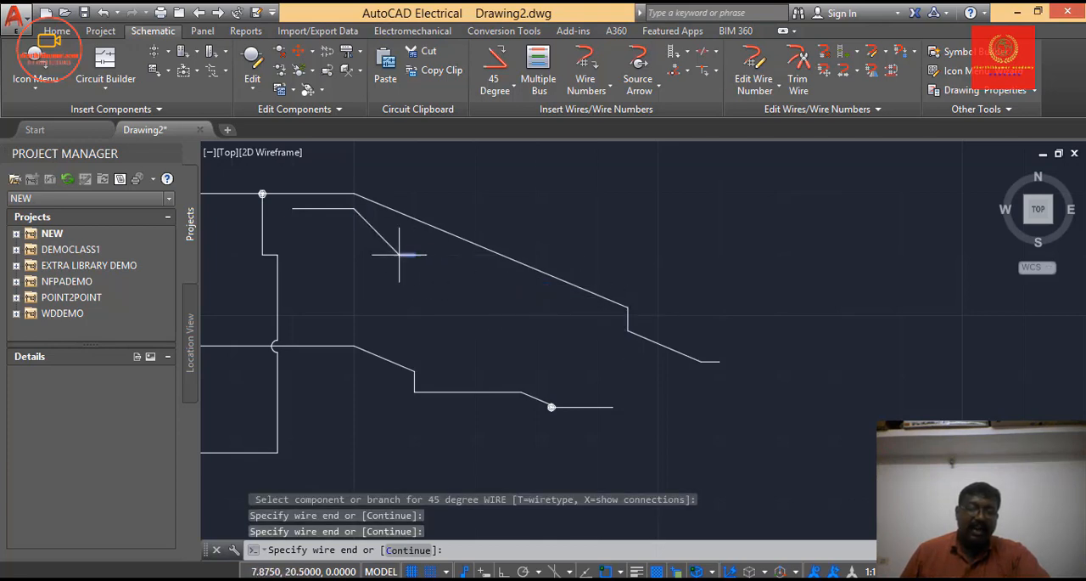
right_click(400, 255)
Draw another 45-degree wire just below the first, running horizontally to (7.5, 20.75) and sloping parallel to about (7.875, 20.375).
left_click(292, 223)
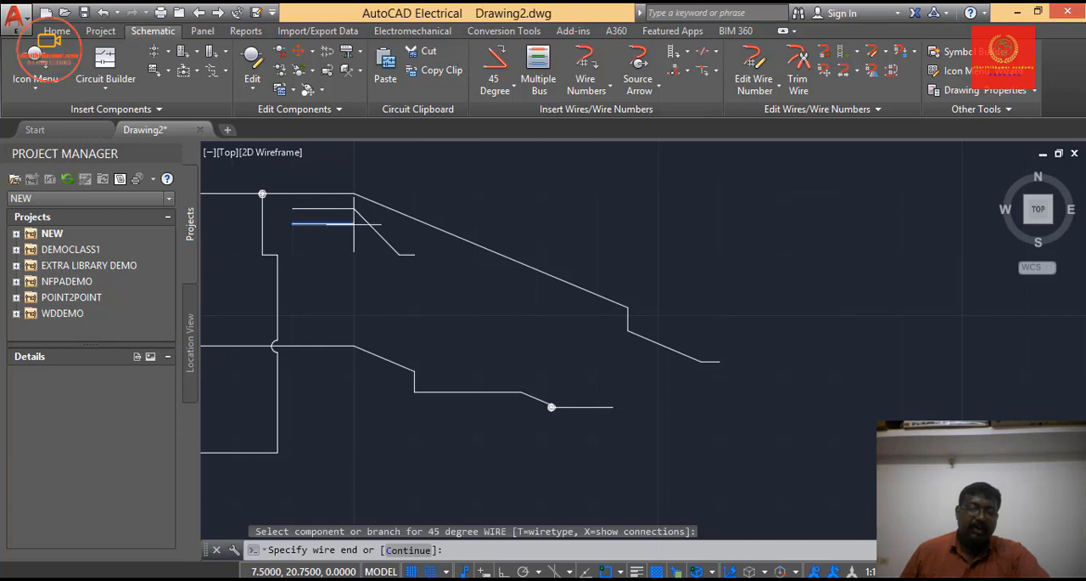
left_click(354, 223)
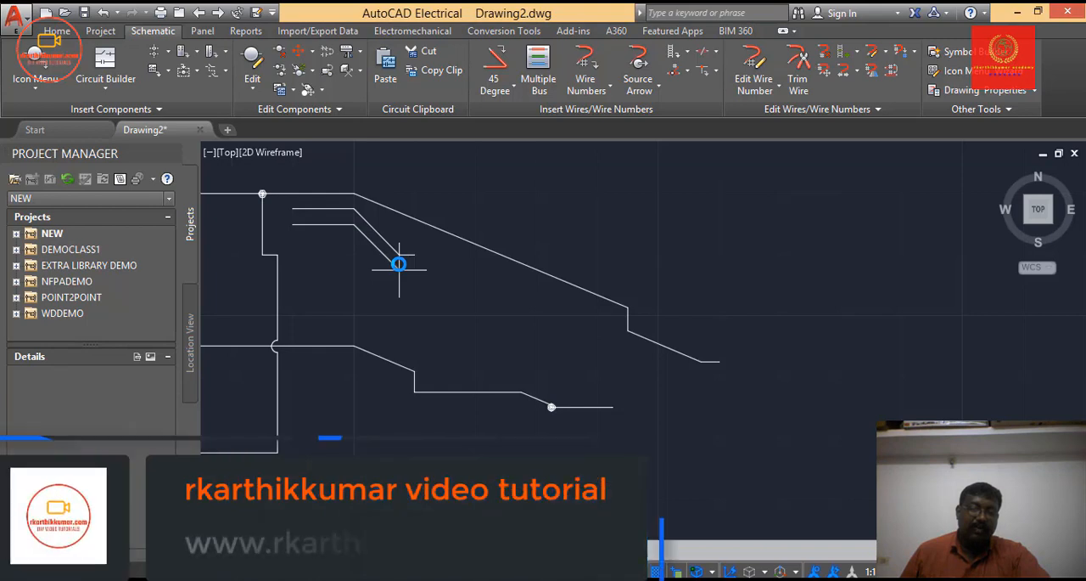
left_click(399, 269)
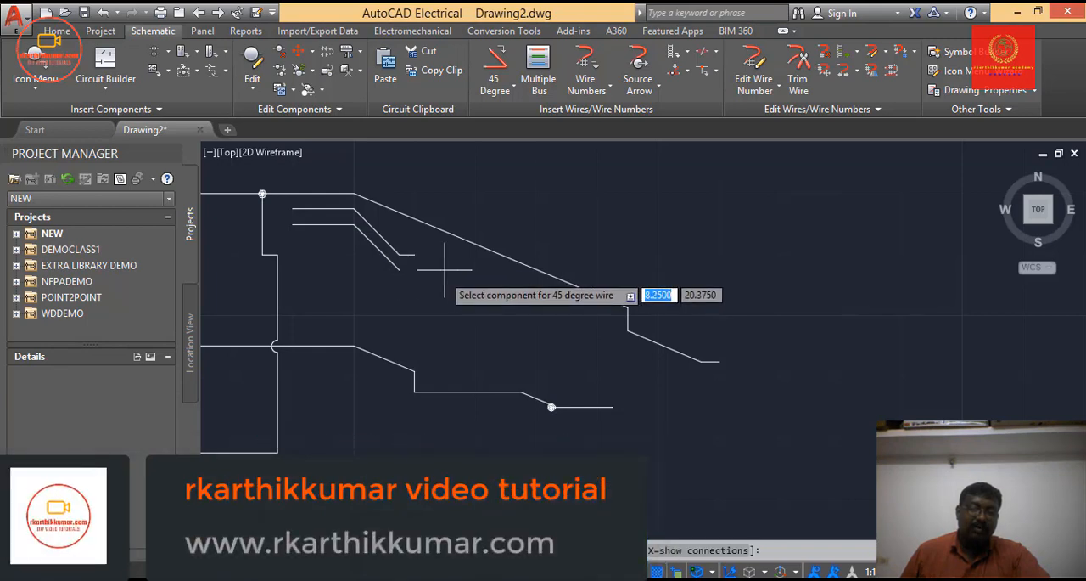
Draw a 67.5-degree wire from (7, 20.625) below the 45-degree wires, sloping down and ending at (7.875, 20.25), and end the command.
left_click(493, 92)
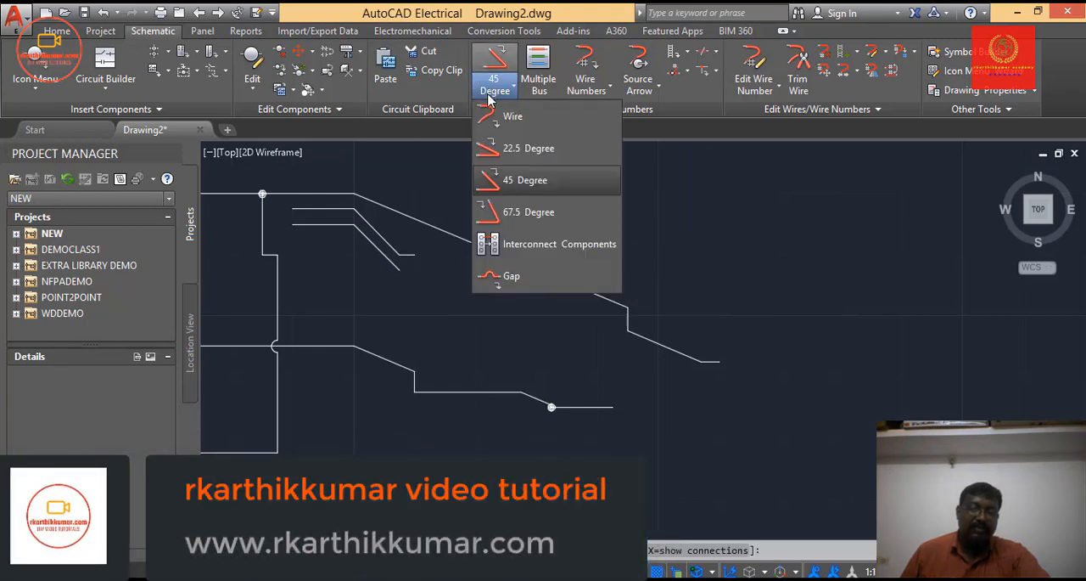
left_click(516, 214)
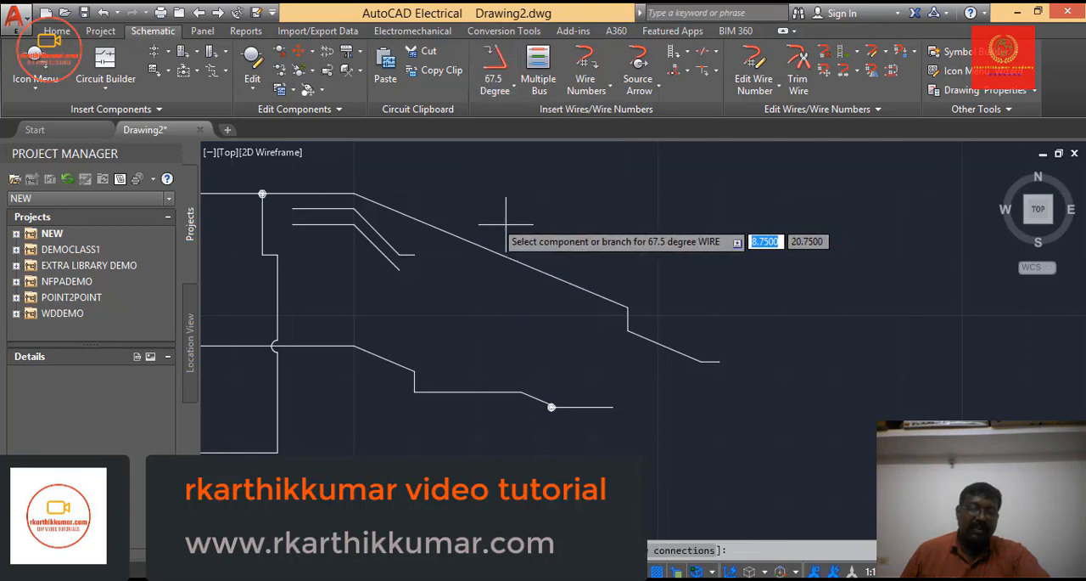
left_click(322, 239)
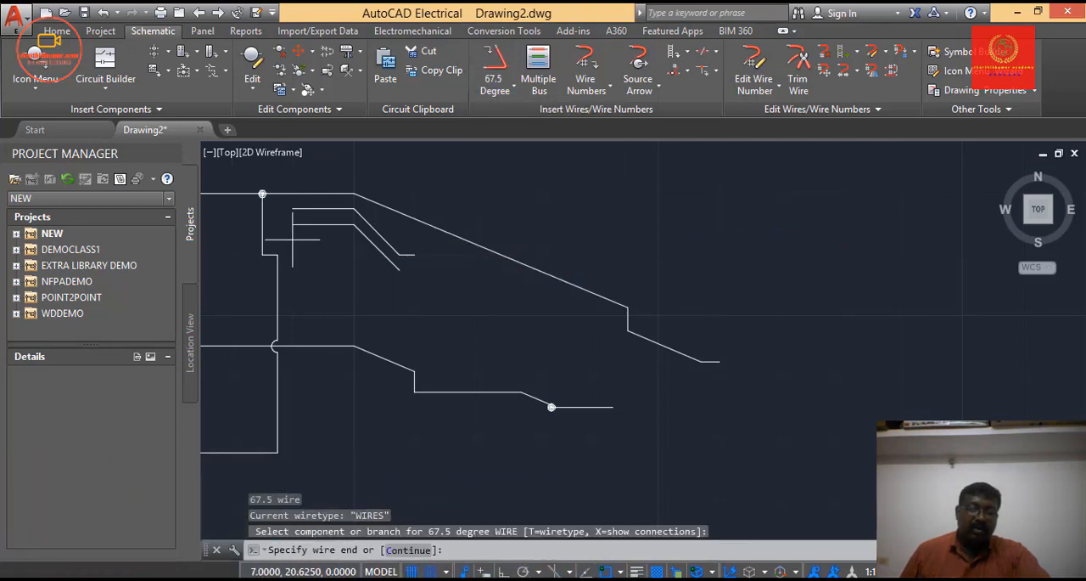
left_click(353, 243)
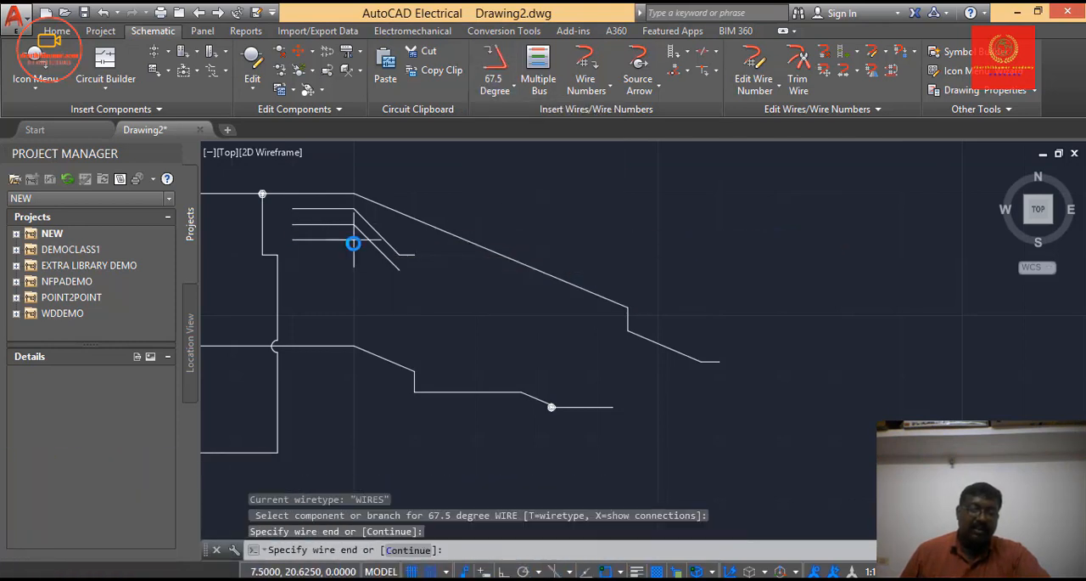
left_click(393, 285)
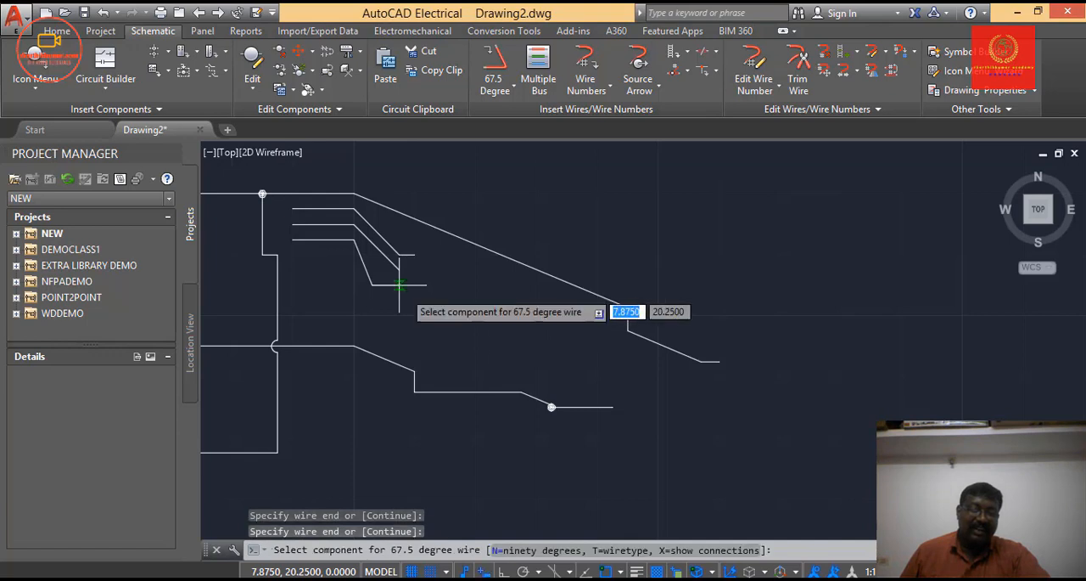
key("Escape")
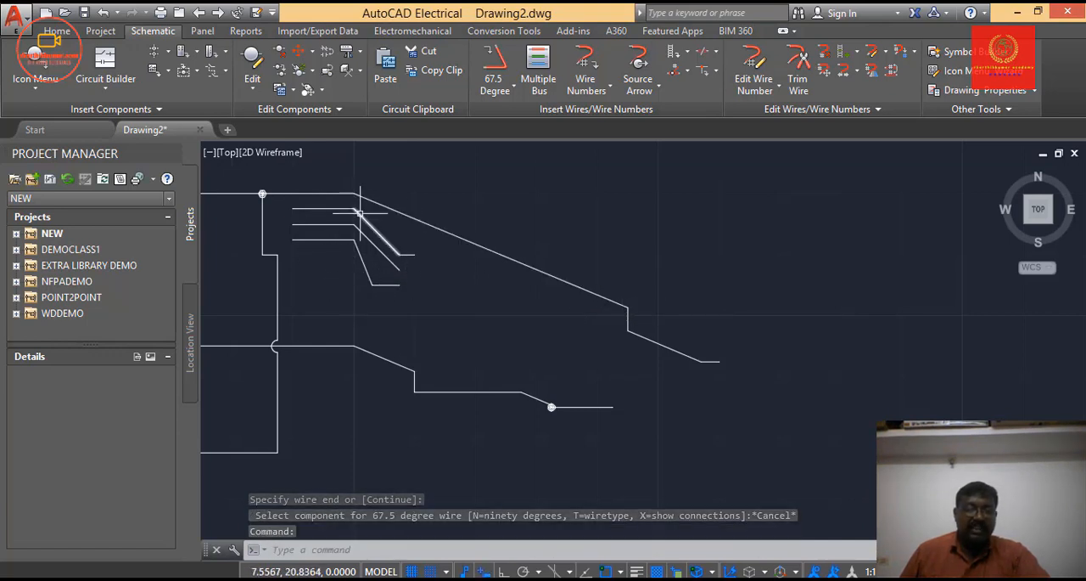
Draw a right-angled stepped wire with the Wire command from about (8.875, 21) down to about (10.375, 20.5), right of the angled wires.
scroll(359, 233, "up", 4)
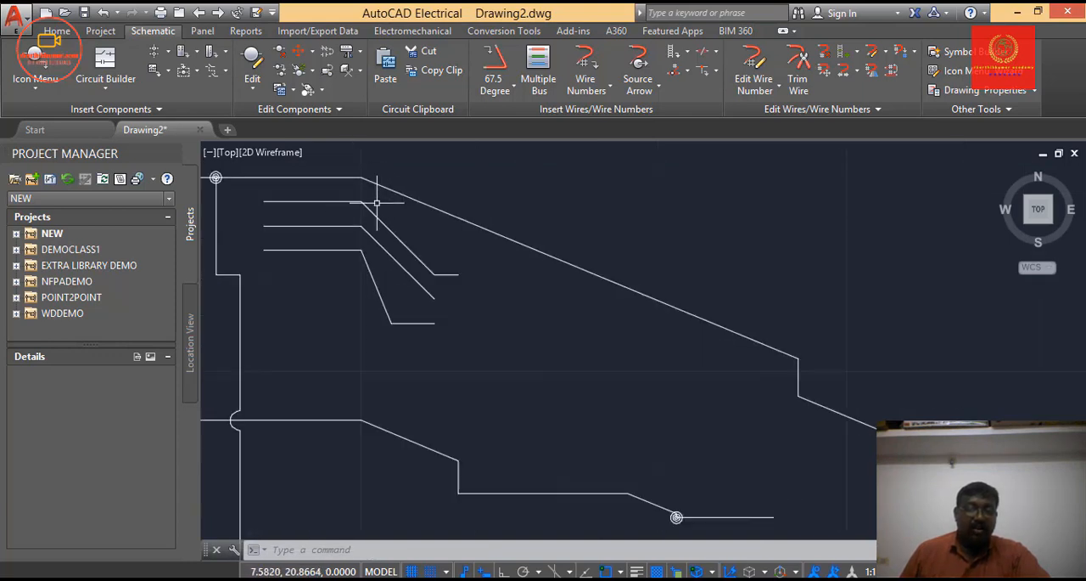
scroll(376, 206, "down", 2)
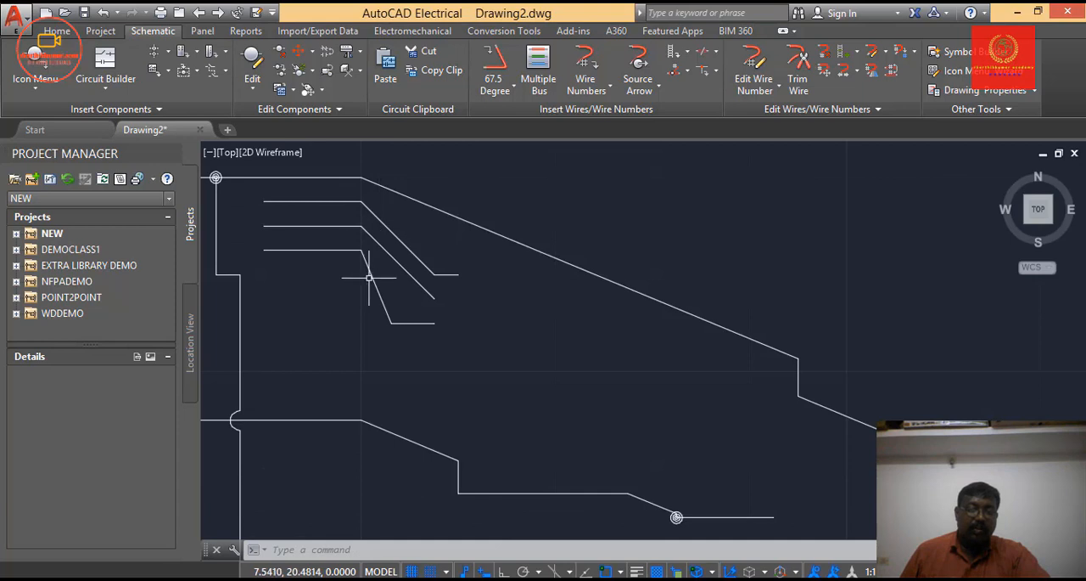
left_click(495, 85)
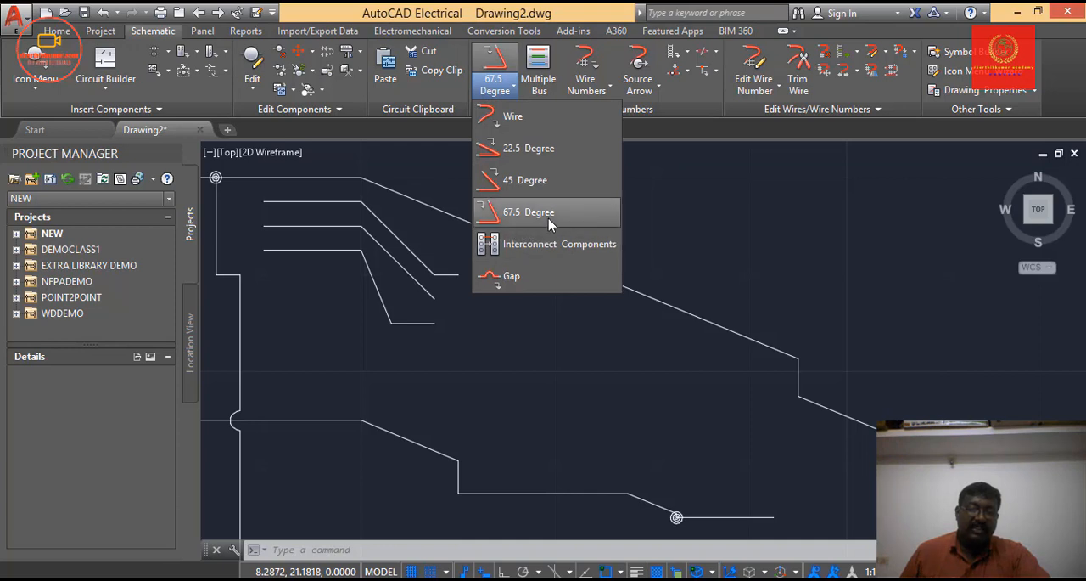
left_click(507, 119)
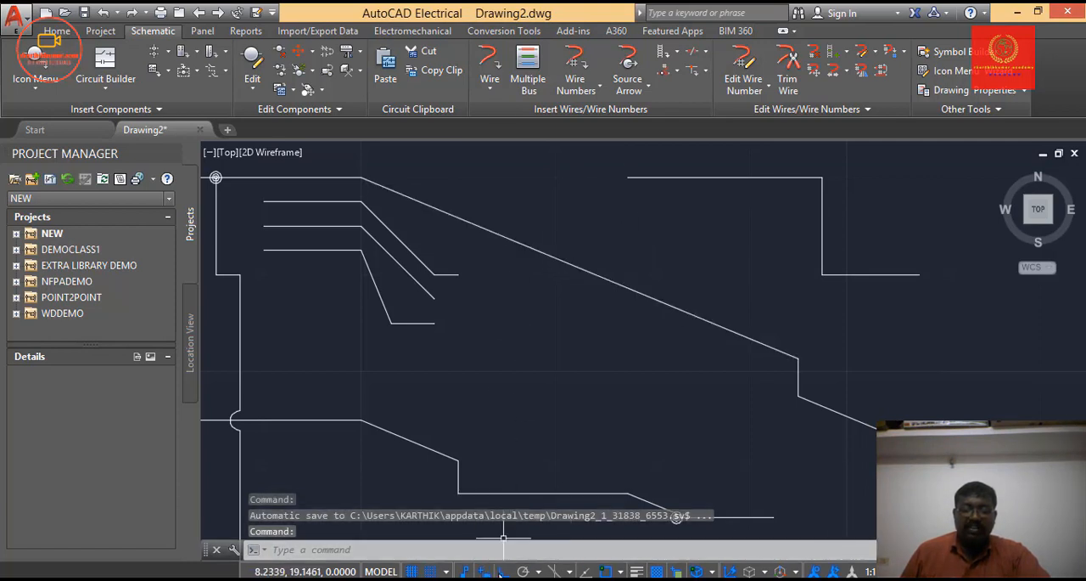
left_click(633, 203)
key("Escape")
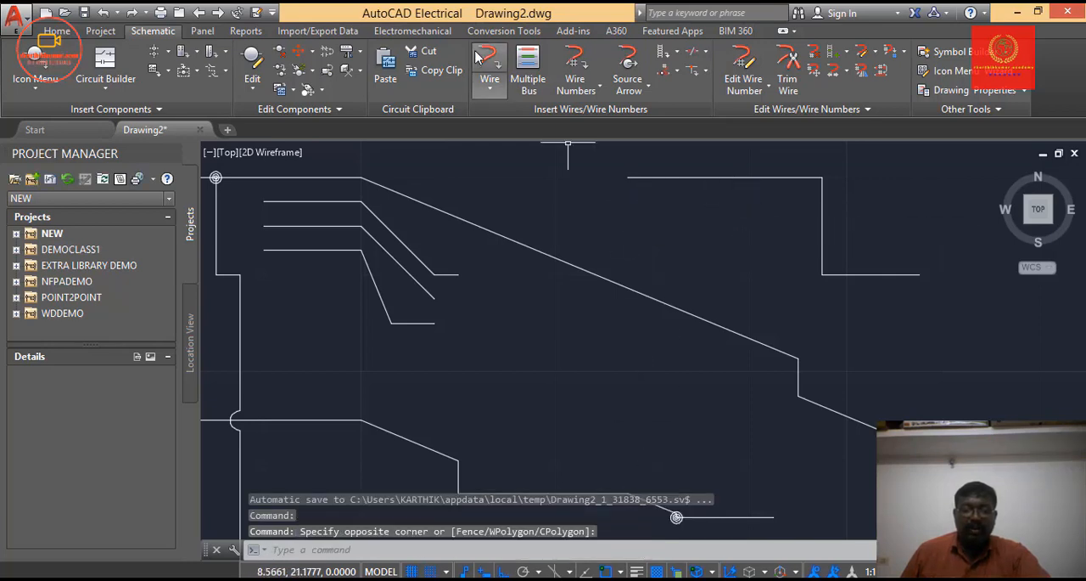
Draw a second stepped wire from about (9.125, 20.875) that joins the first one's lower run and drops to (10.125, 20.25).
left_click(490, 67)
left_click(676, 201)
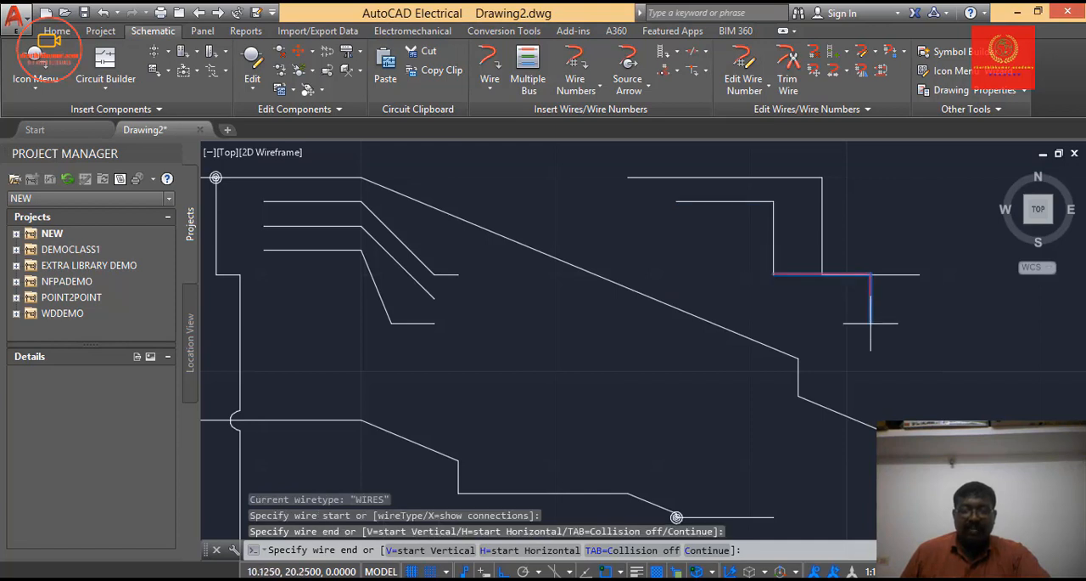
left_click(870, 274)
left_click(871, 322)
key("Return")
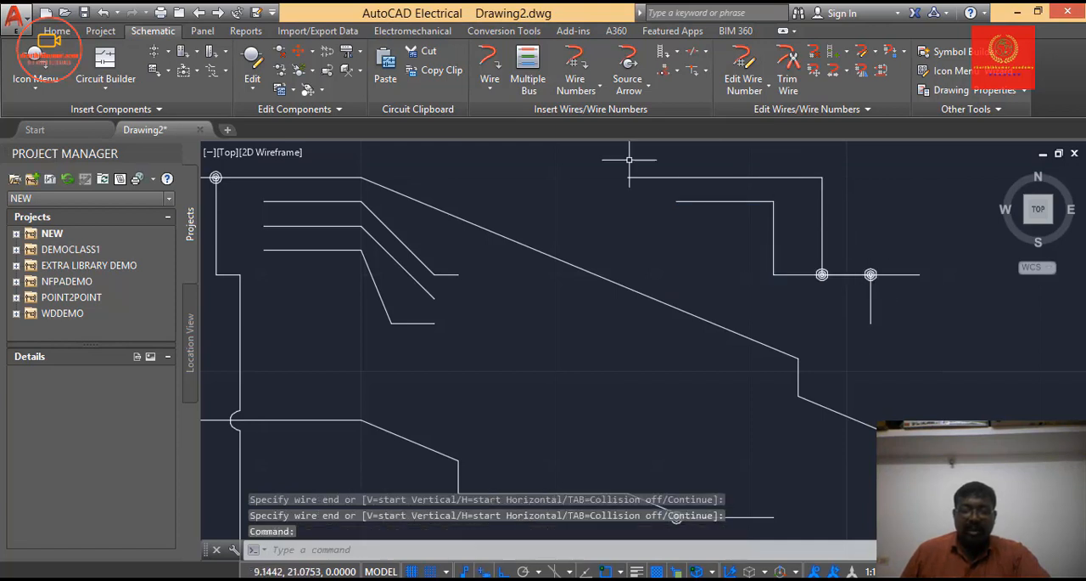
Open the choice of wire insertion tools.
left_click(489, 88)
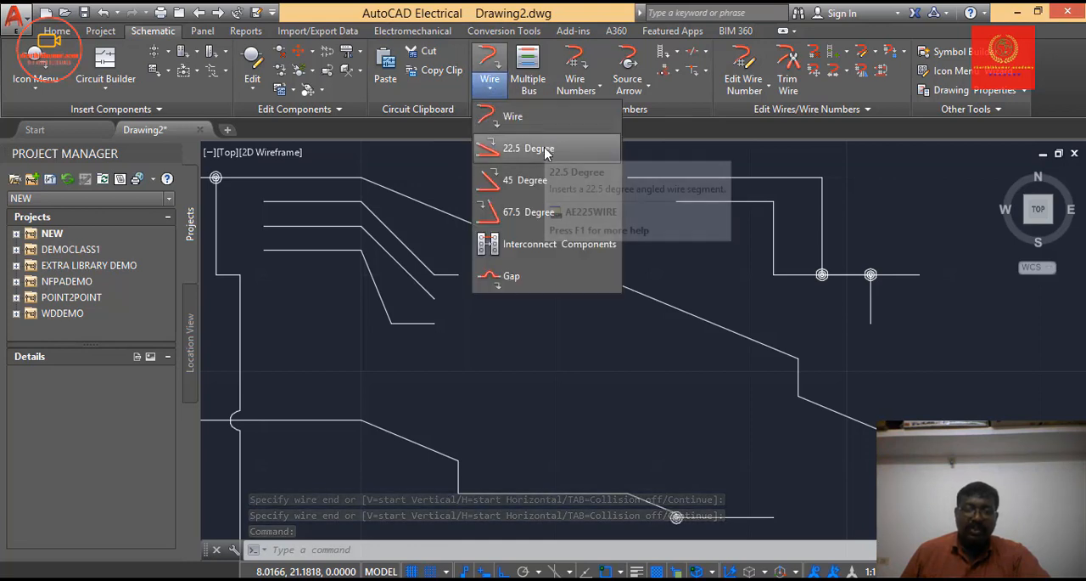